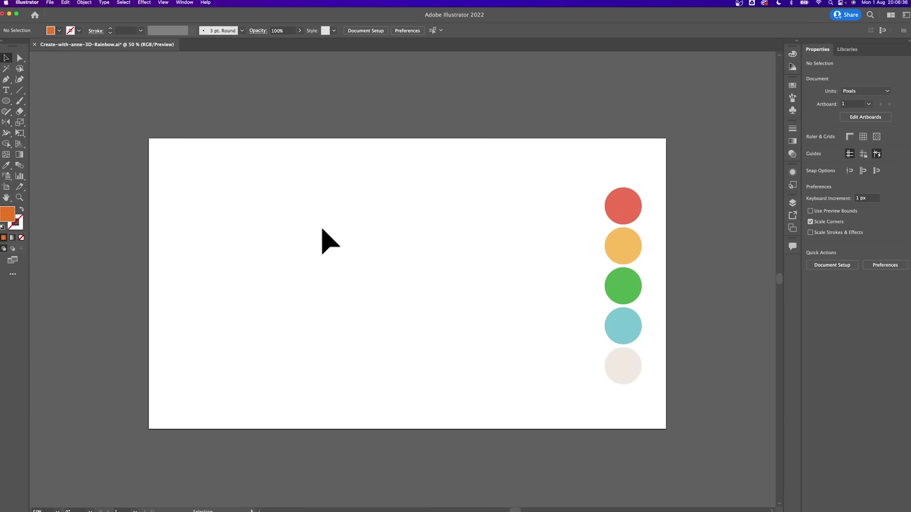
- Start a new ellipse and enter a 1000 px width in the Ellipse size dialog
left_click(6, 101)
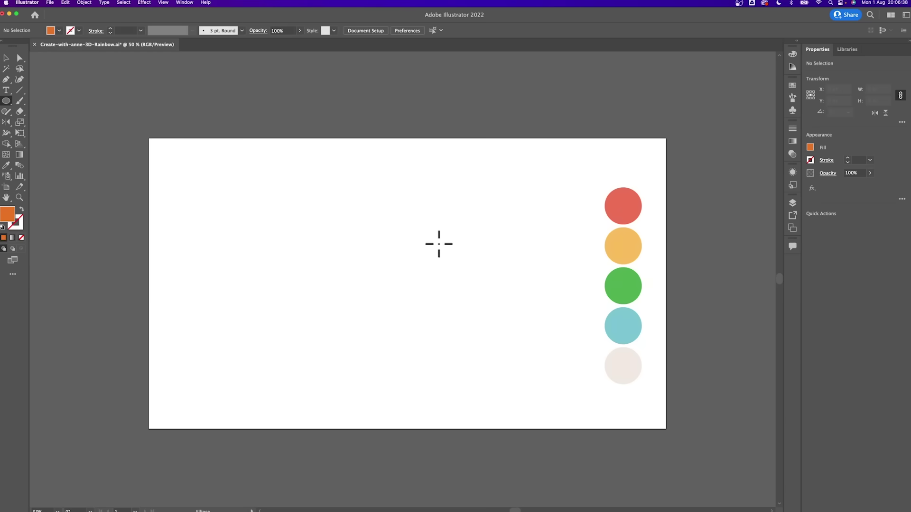
left_click(372, 254)
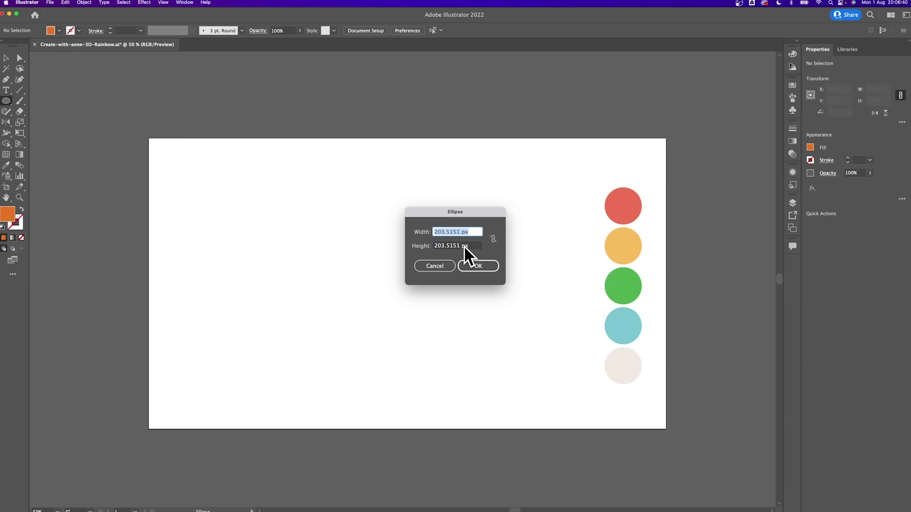
type("1000")
key("Tab")
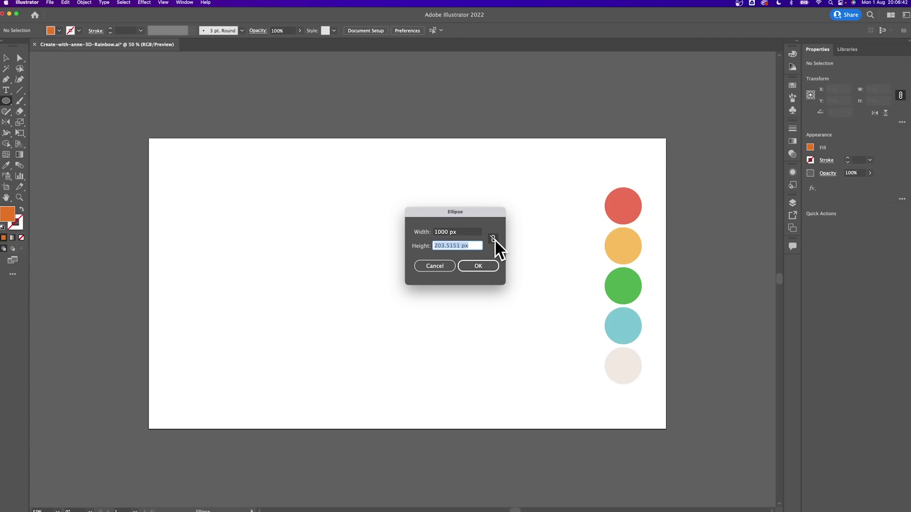
left_click(496, 240)
left_click(471, 247)
key("super+a")
key("BackSpace")
- Create the 1000 × 1000 px orange circle and move it to the artboard's left side
left_click(491, 238)
left_click(477, 235)
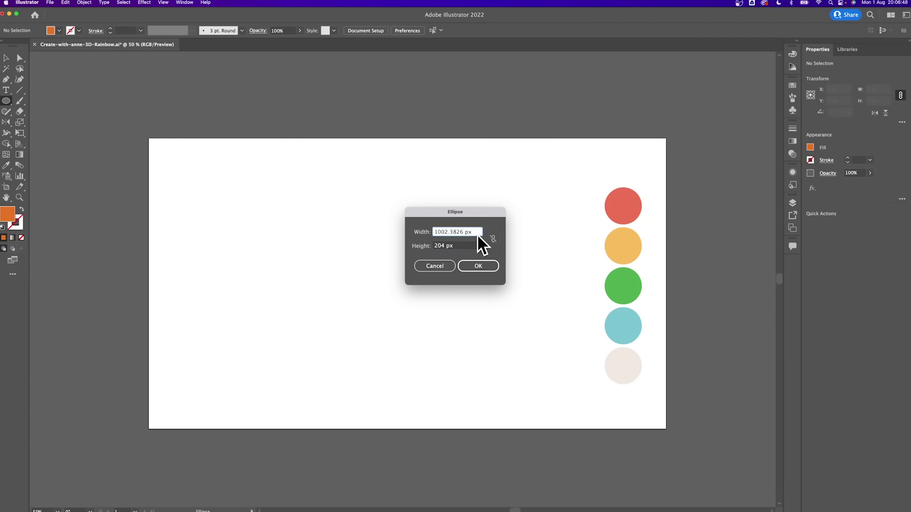
key("super+a")
type("1000")
key("Tab")
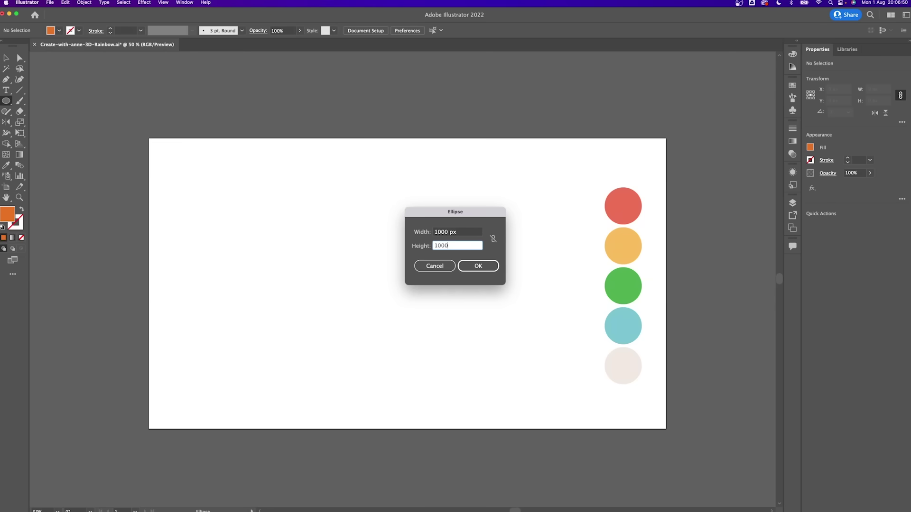
key("Return")
key("v")
left_click_drag(494, 308, 343, 204)
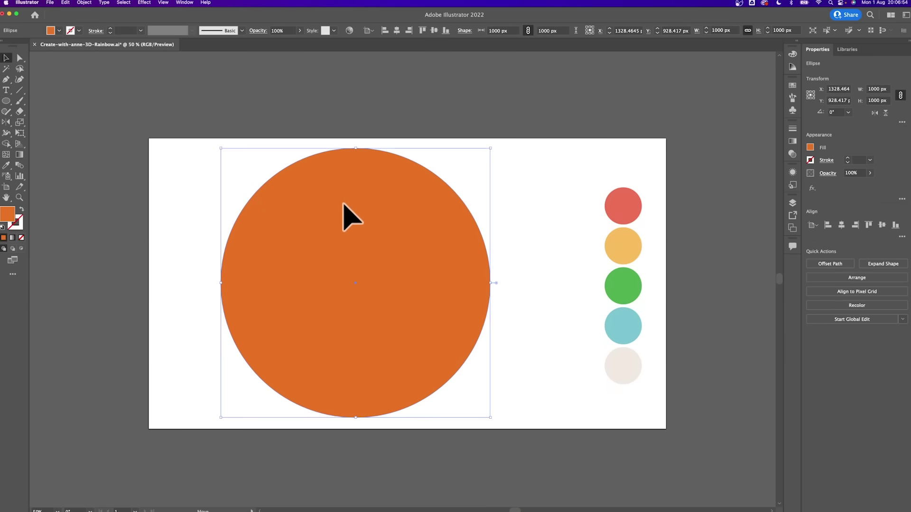
- Offset the circle's path by -100 px and colour the outer circle red
left_click(95, 3)
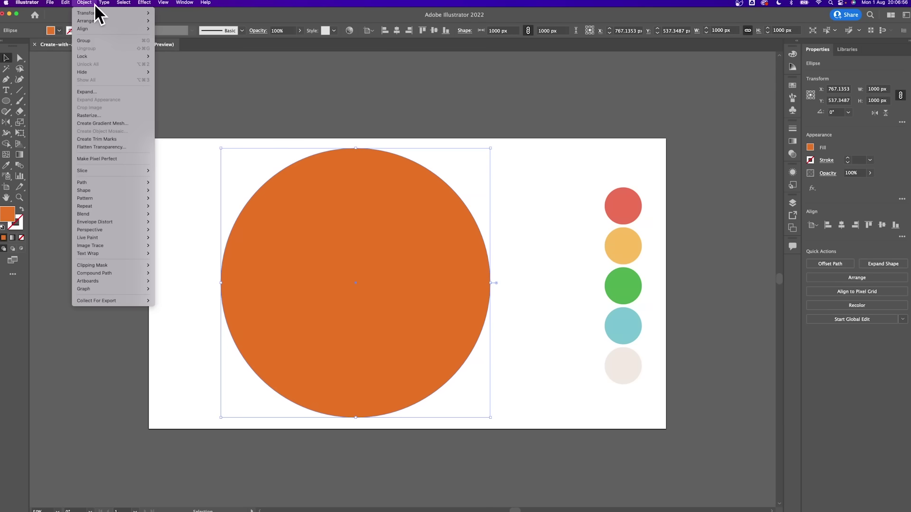
mouse_move(119, 182)
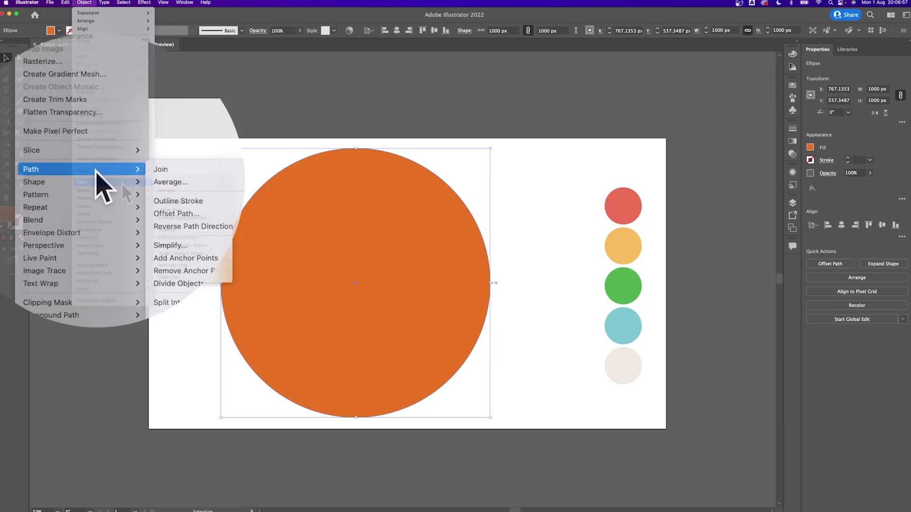
left_click(208, 216)
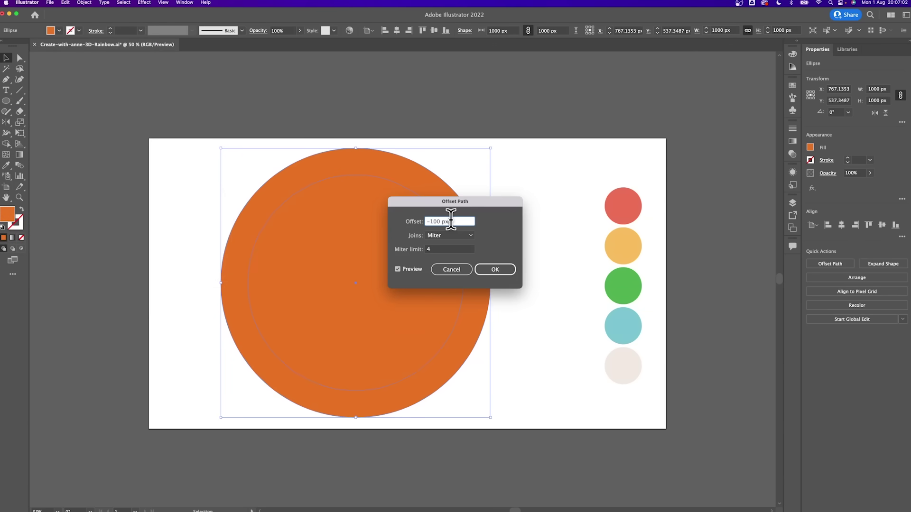
left_click(501, 273)
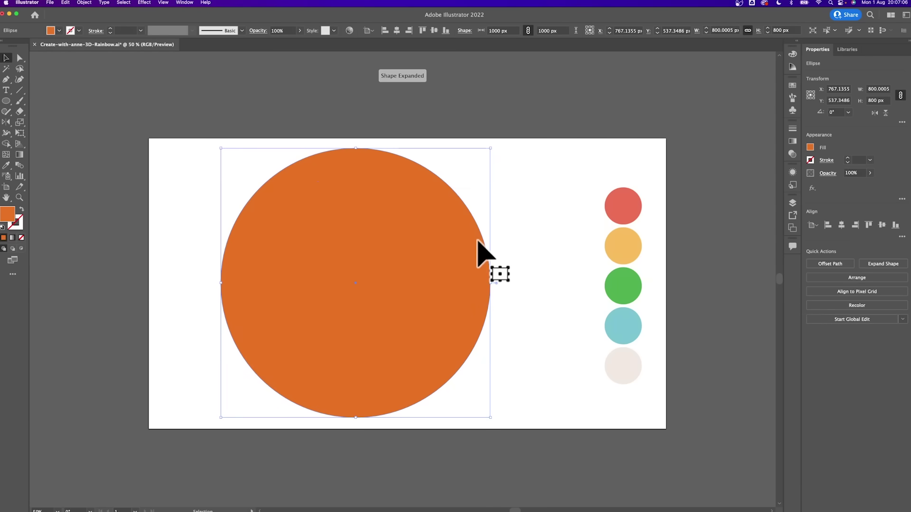
key("i")
left_click(619, 199)
- Colour the inner 800 px circle with the yellow swatch and reselect it
key("v")
left_click(397, 261)
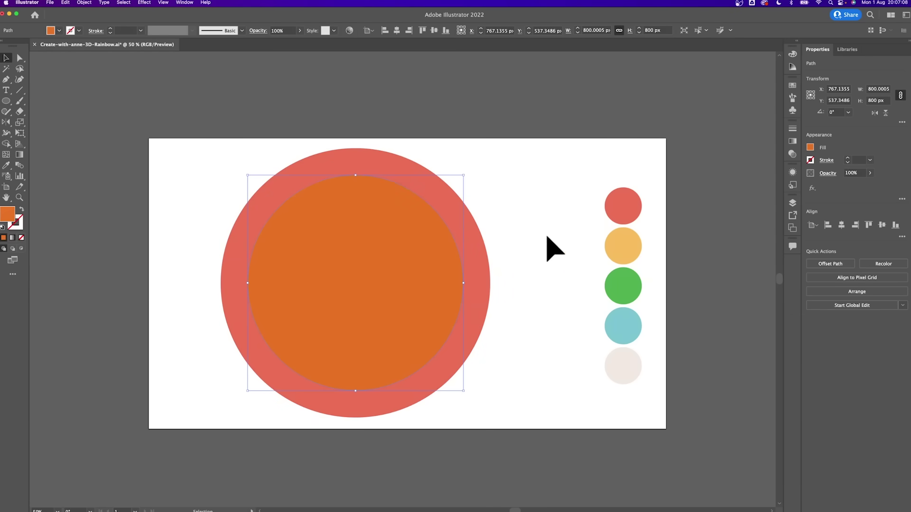
key("i")
left_click(623, 244)
key("v")
left_click(514, 255)
left_click(397, 258)
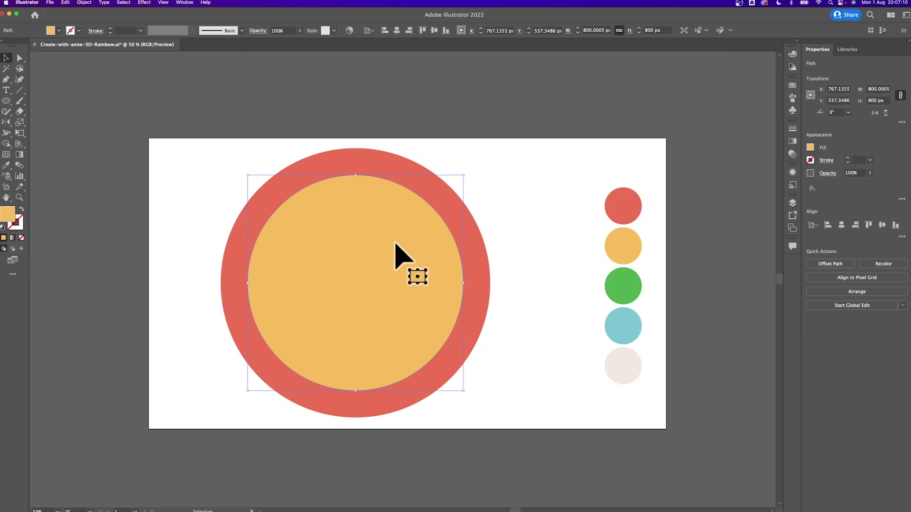
- Offset again by -100 px to add a green 600 px circle
left_click(84, 3)
mouse_move(127, 182)
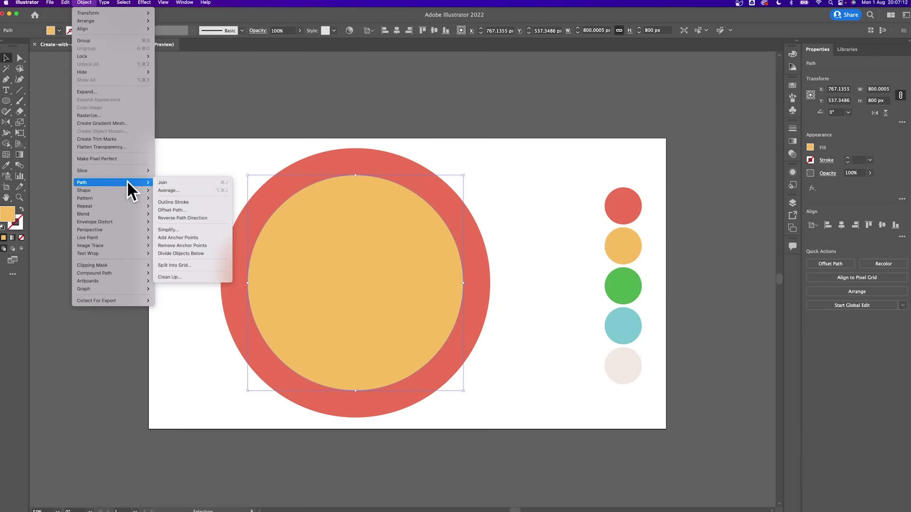
left_click(195, 209)
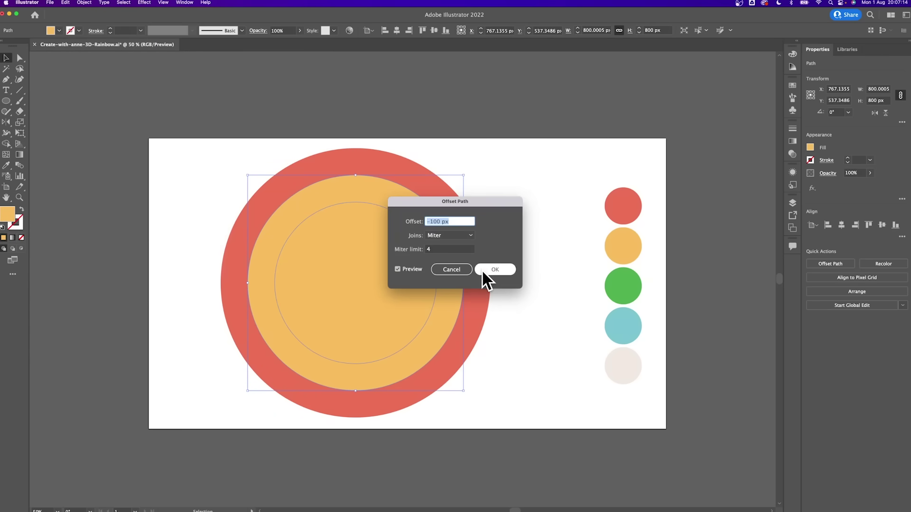
left_click(482, 270)
key("i")
left_click(625, 284)
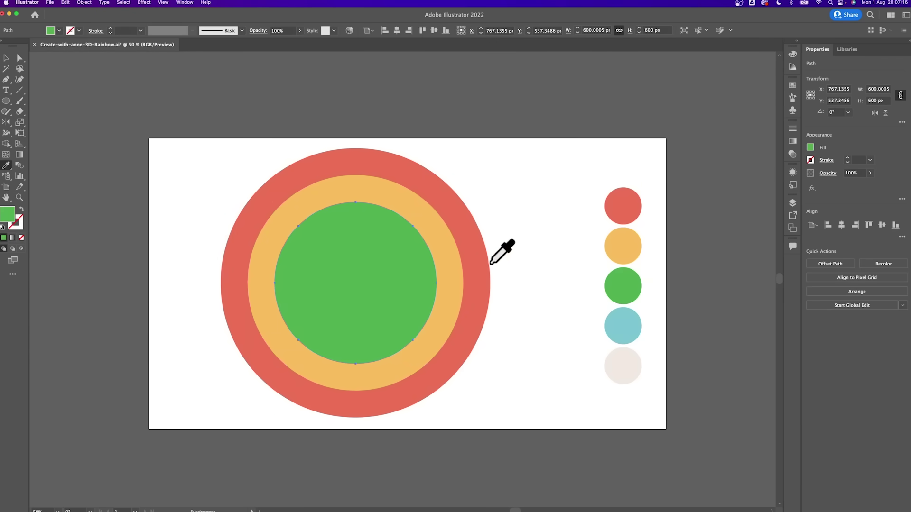
key("v")
- Add a teal 400 px circle with another -100 px offset and reselect it
left_click(83, 3)
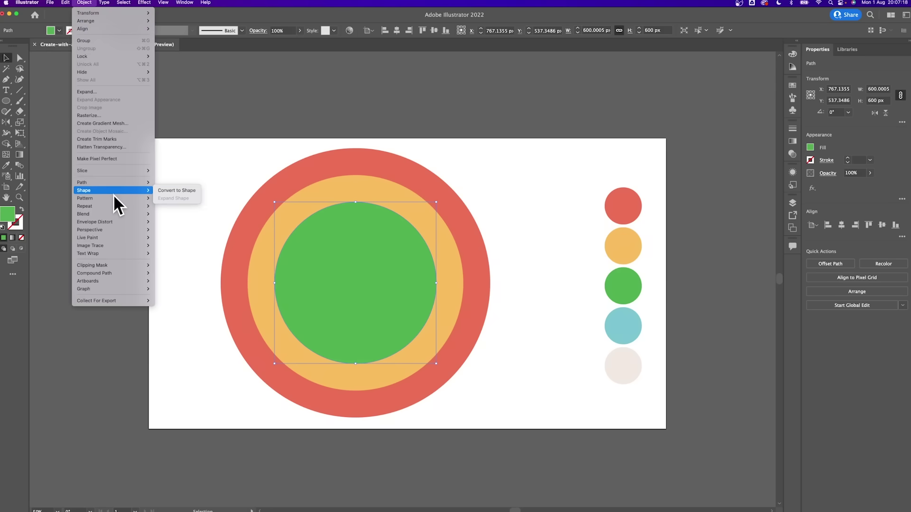
mouse_move(116, 185)
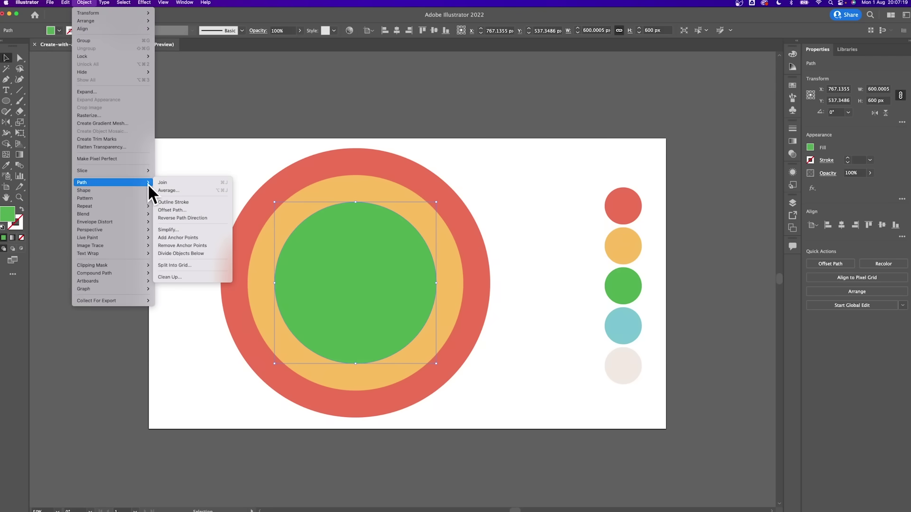
left_click(189, 210)
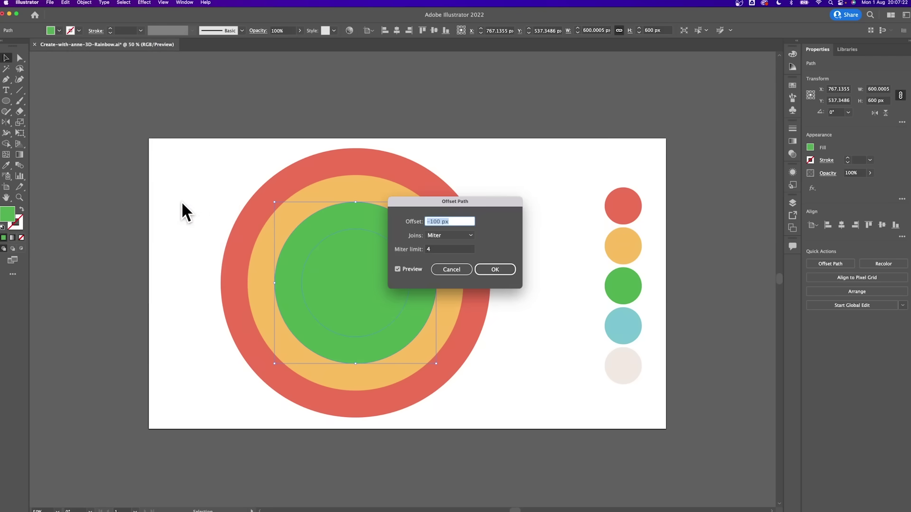
left_click(509, 270)
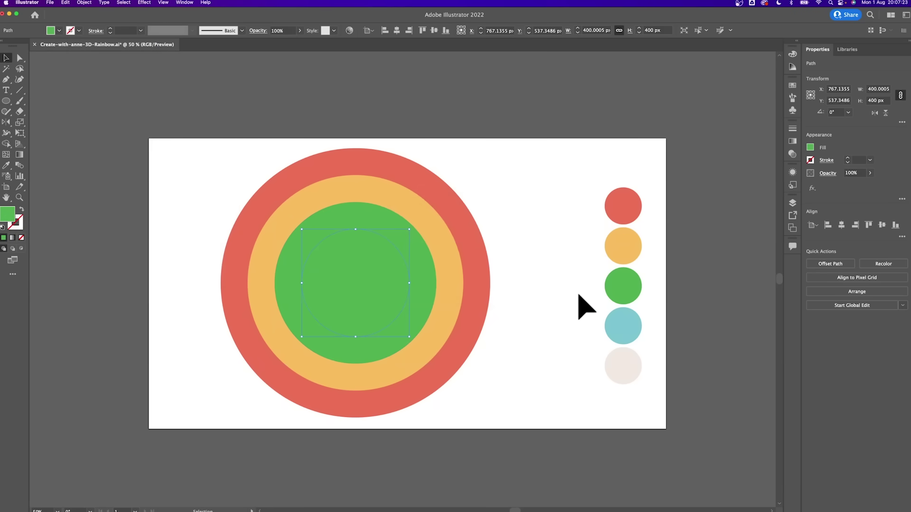
key("i")
left_click(624, 325)
key("v")
left_click(519, 299)
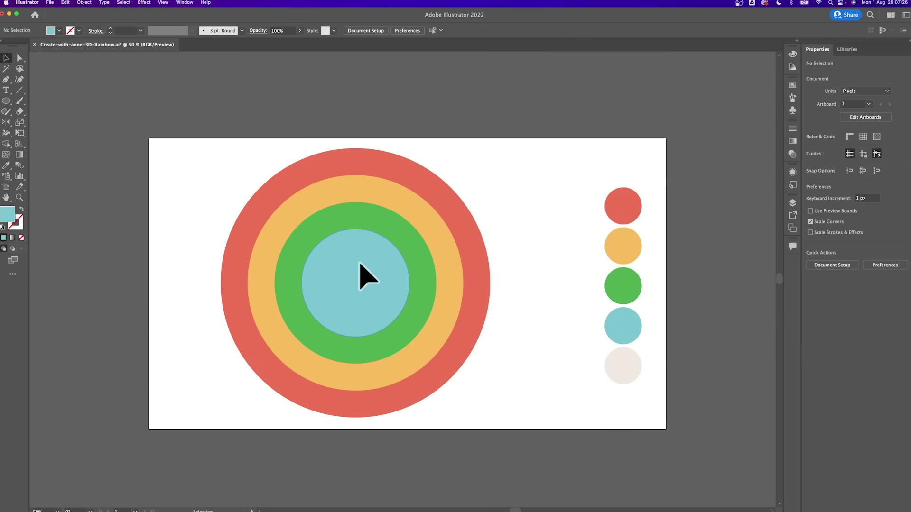
left_click(365, 273)
key("a")
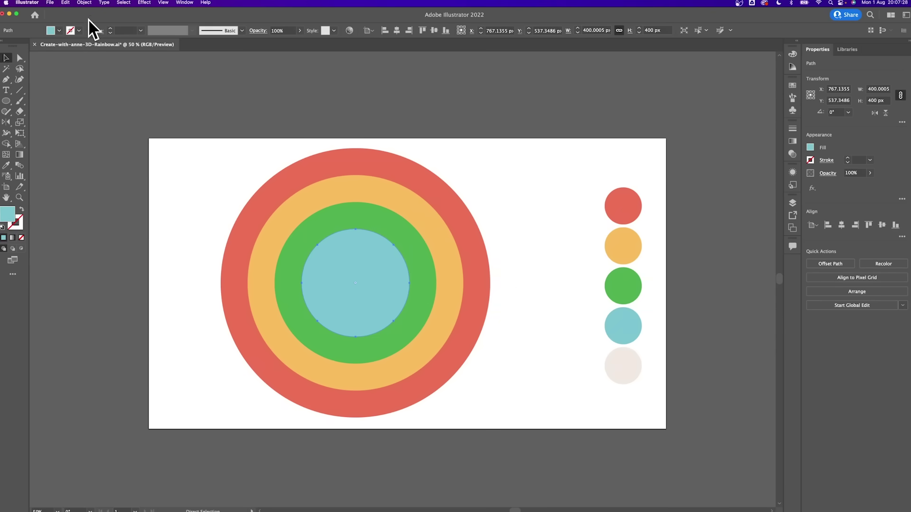
- Offset once more for a 200 px centre circle coloured white from the artboard
left_click(85, 2)
mouse_move(124, 181)
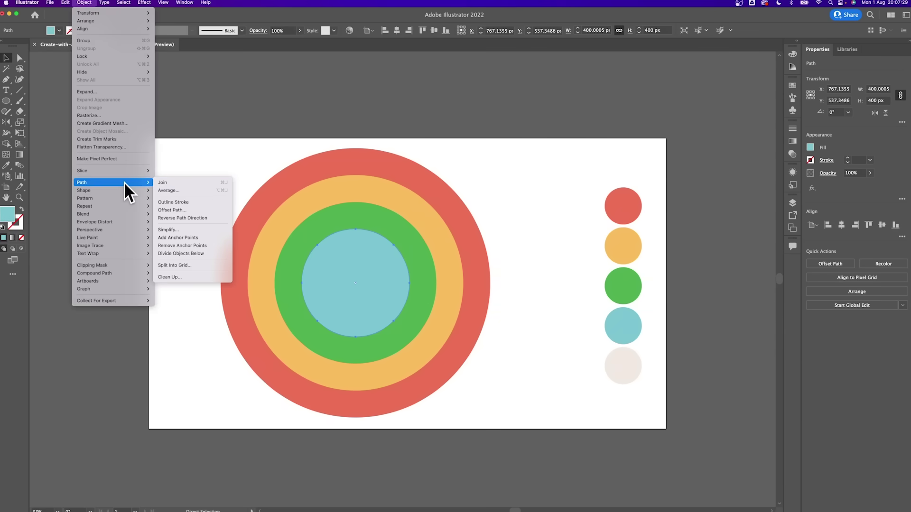
left_click(213, 206)
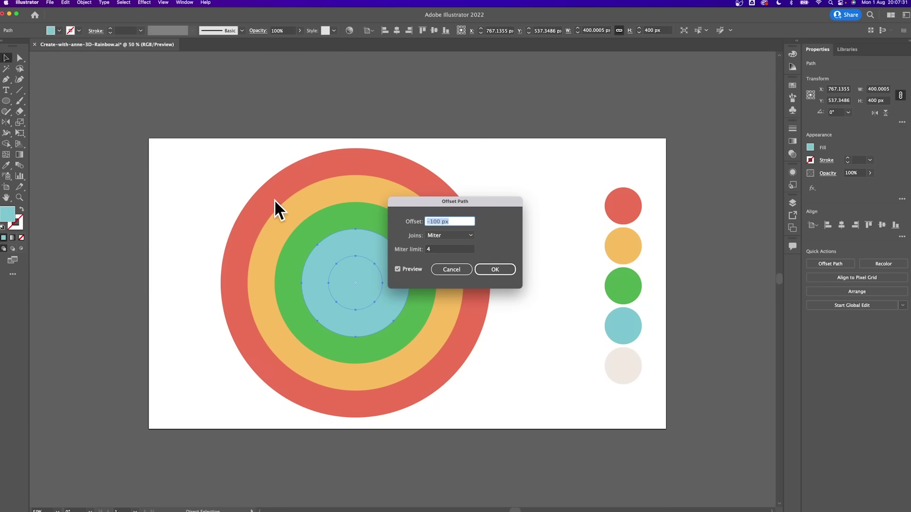
left_click(493, 270)
key("i")
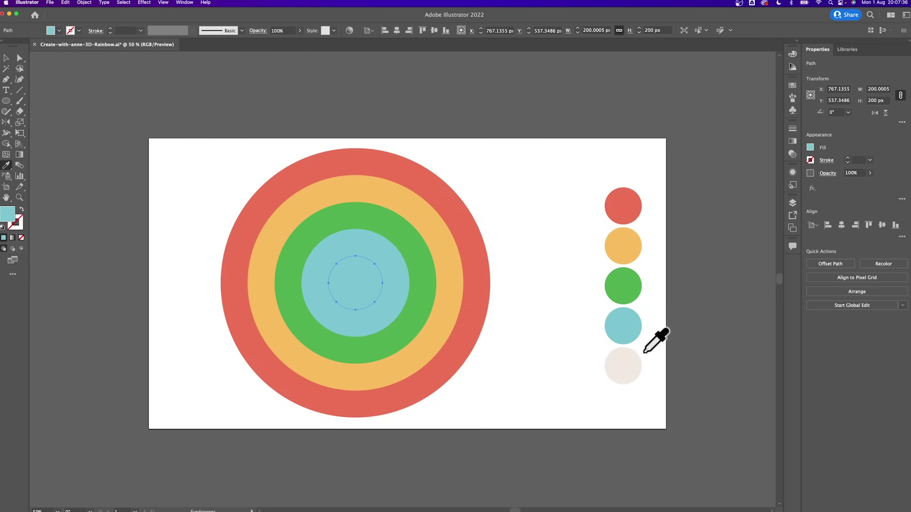
left_click(550, 325)
key("v")
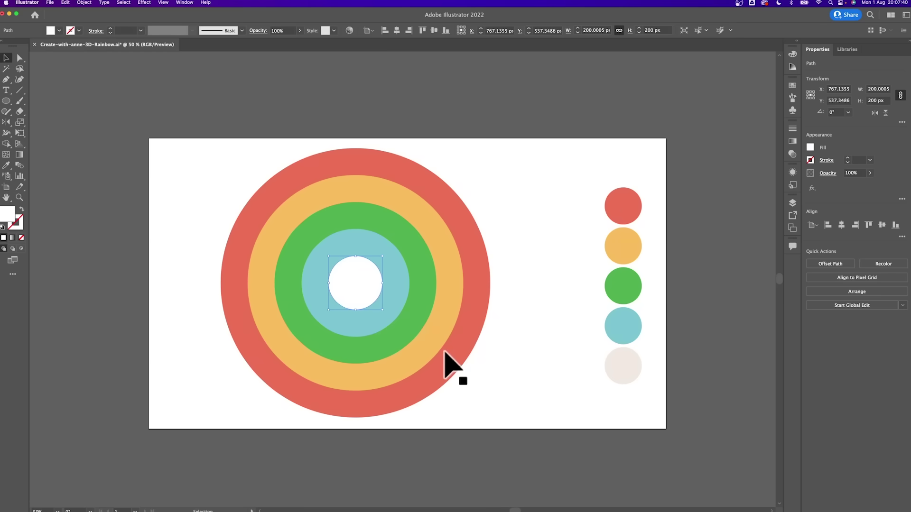
- Switch to Outline view and direct-select all five concentric circles
key("a")
left_click(468, 351)
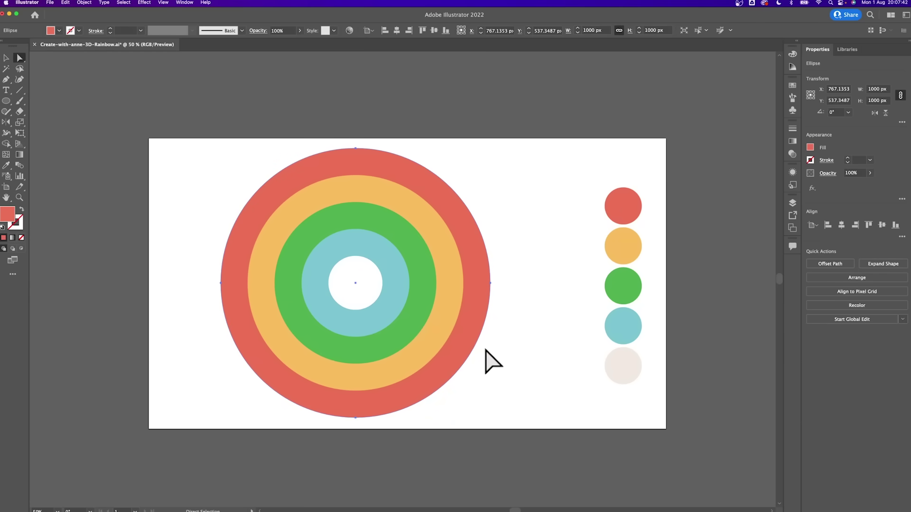
left_click_drag(518, 386, 229, 179)
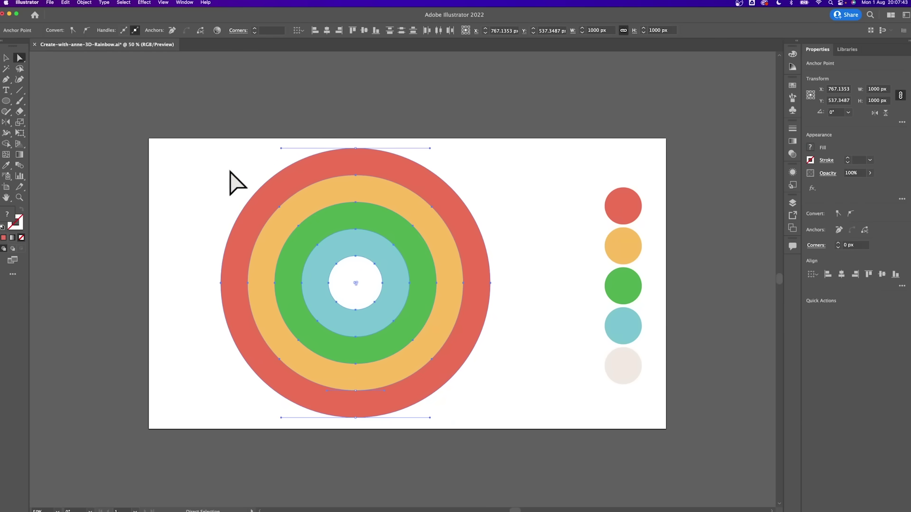
left_click(536, 367)
key("v")
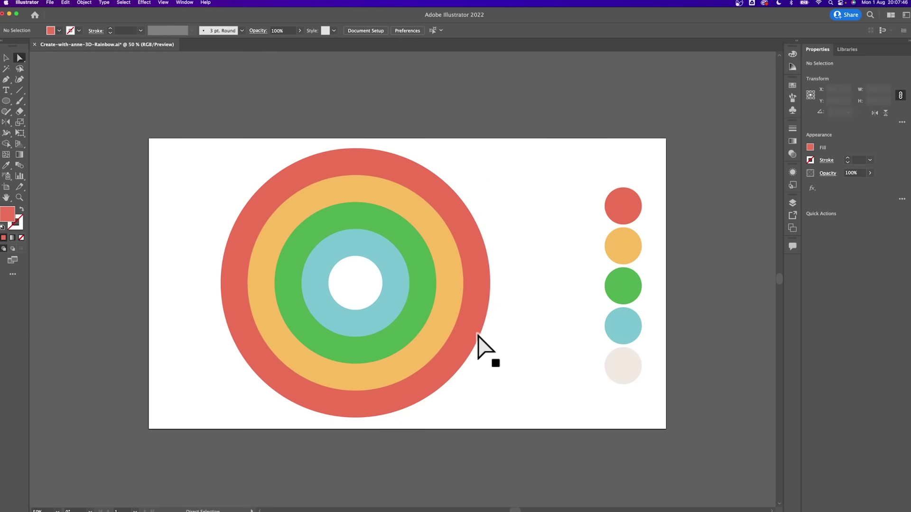
key("super+y")
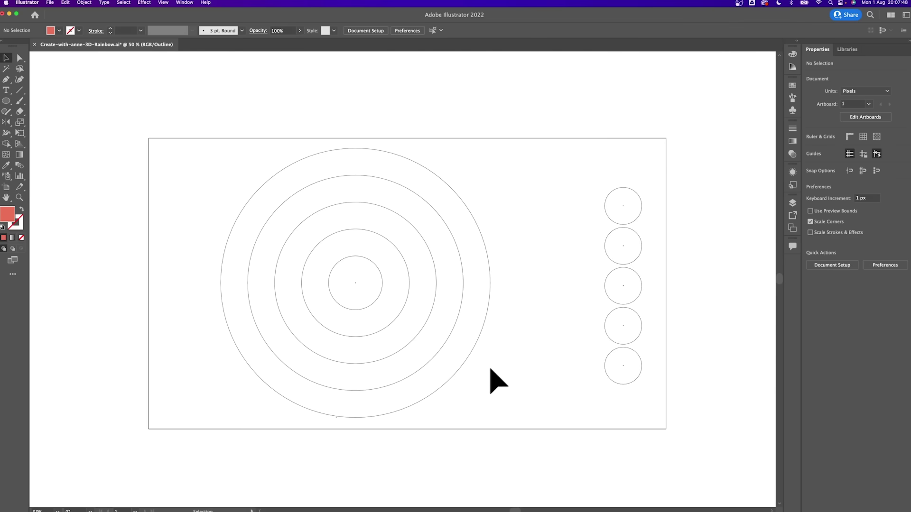
key("a")
left_click_drag(518, 386, 221, 140)
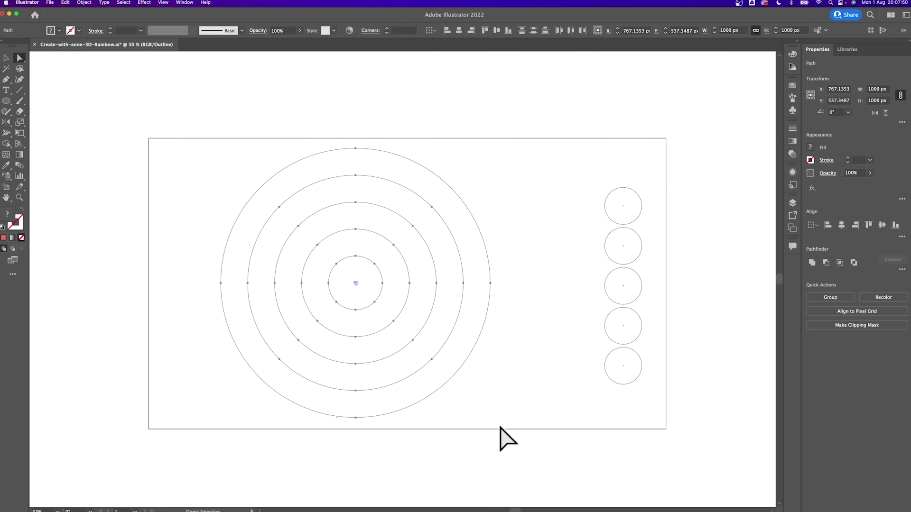
- Delete the rings' lower-half anchors, return to Preview, and select the whole rainbow
left_click_drag(500, 426, 285, 335)
left_click_drag(252, 307, 213, 299)
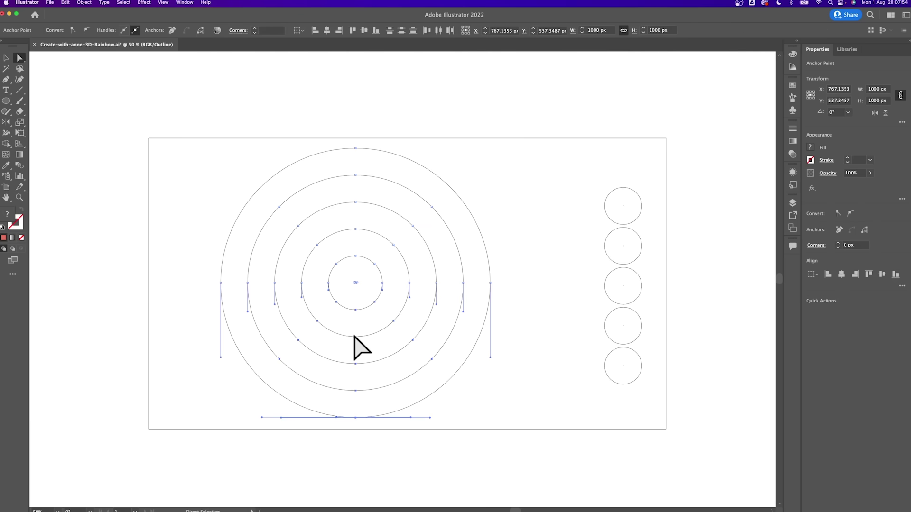
key("Delete")
key("super+y")
key("v")
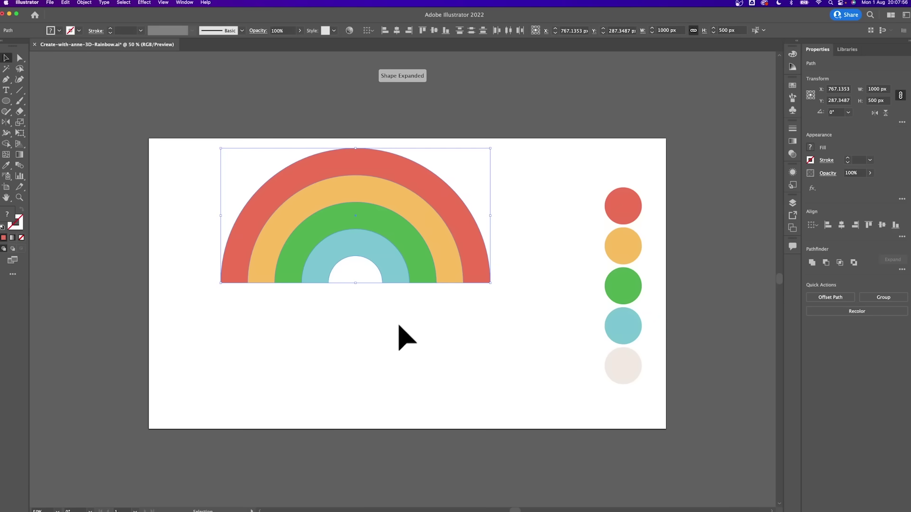
left_click_drag(501, 307, 305, 223)
- Test-drag the red, yellow and white shapes to check which move separately, undoing each move
left_click(260, 171)
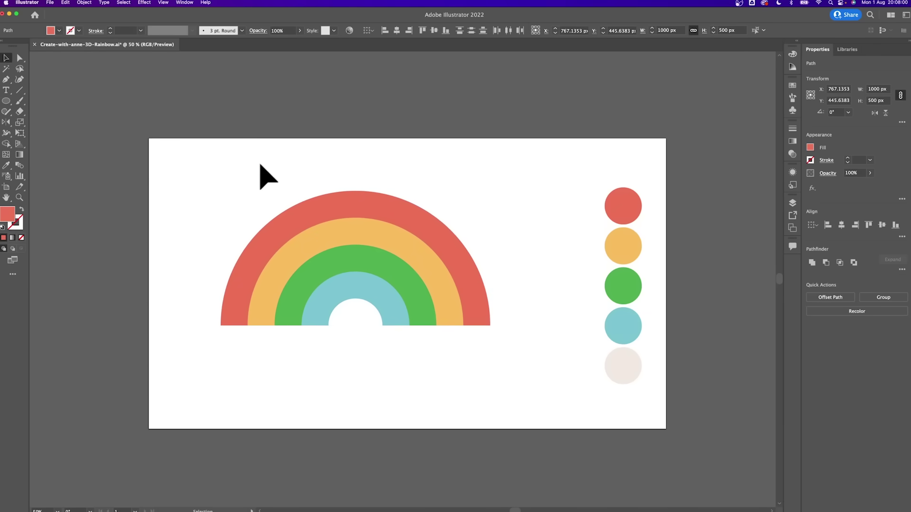
left_click_drag(451, 229, 449, 187)
key("super+z")
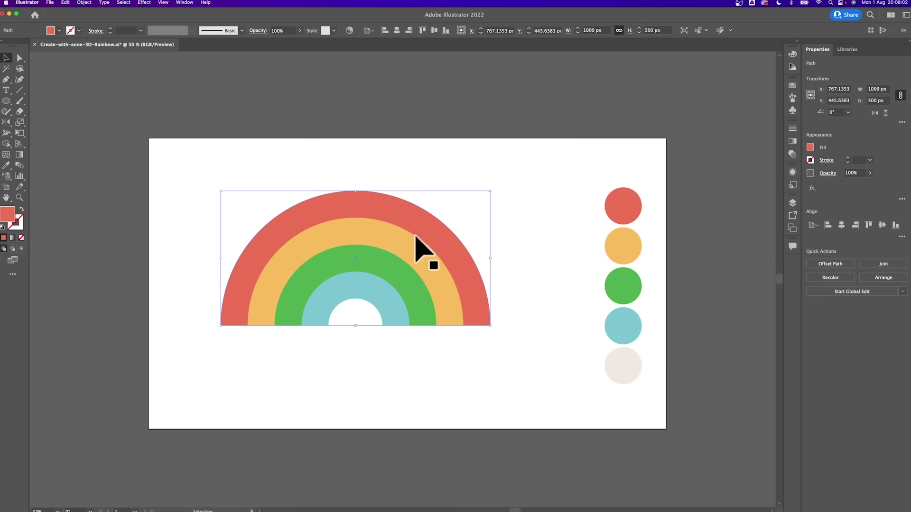
left_click_drag(417, 238, 446, 211)
key("super+z")
left_click(504, 244)
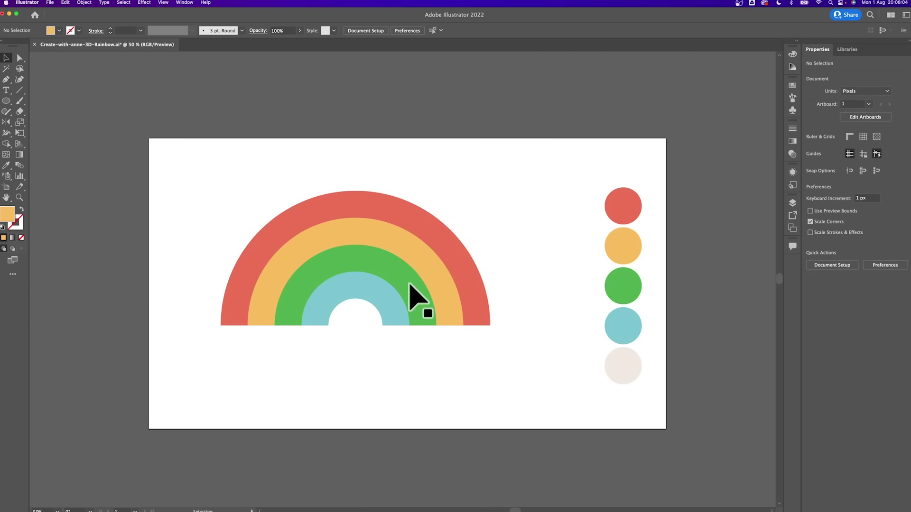
left_click(366, 310)
left_click_drag(356, 326, 372, 309)
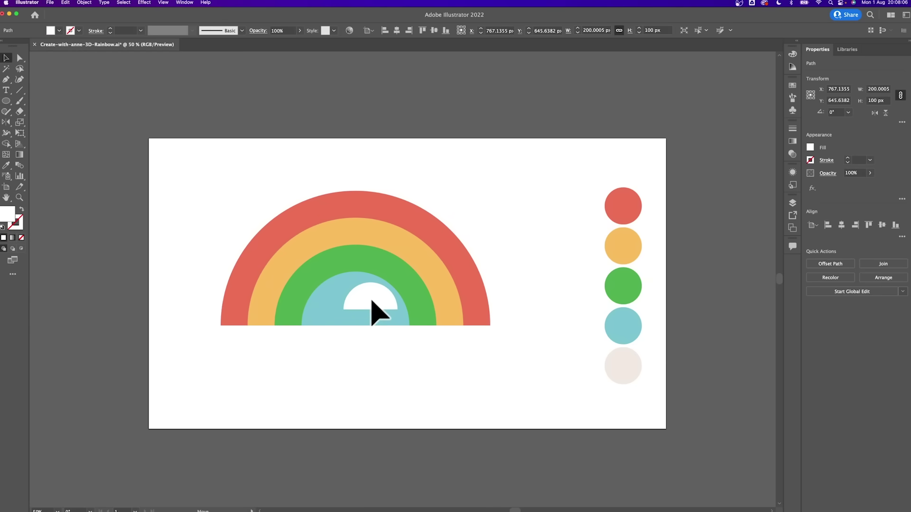
key("super+z")
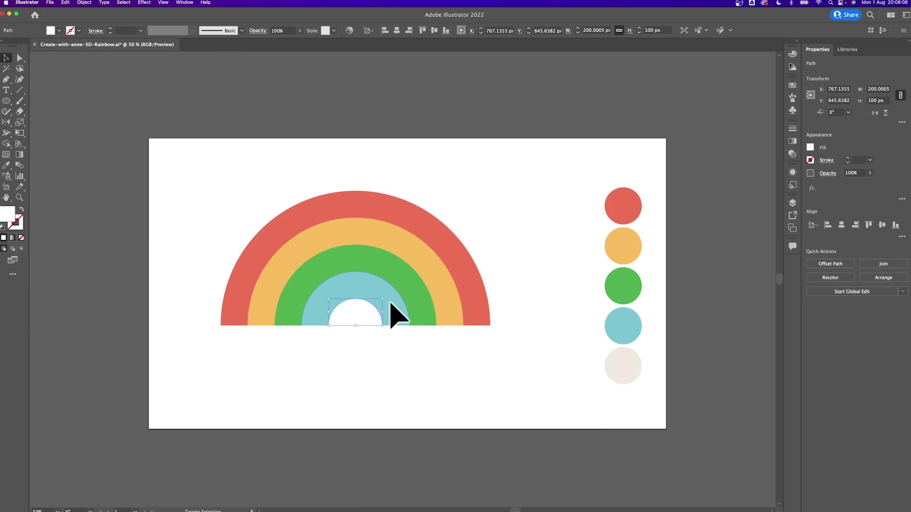
- Try erasing the white centre from the blue band with Shape Builder, then undo it
left_click(390, 311, "shift")
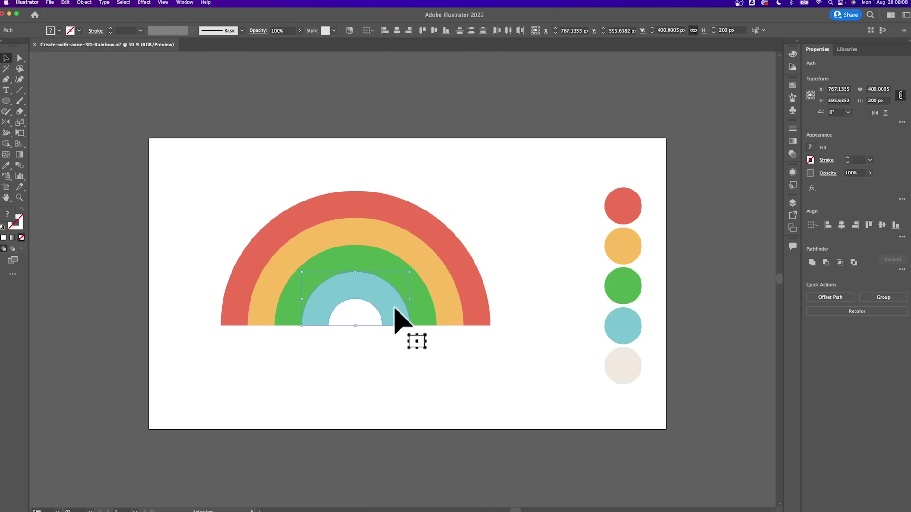
left_click(7, 144)
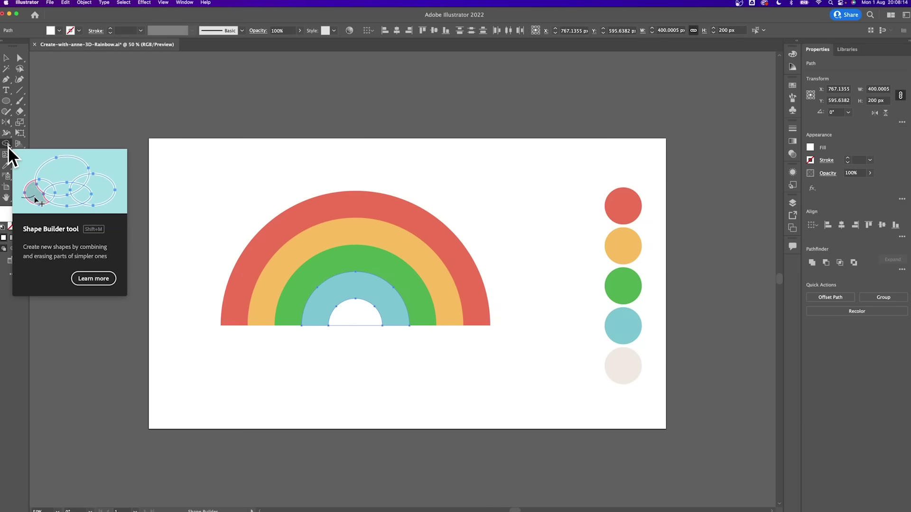
left_click(360, 320, "alt")
key("v")
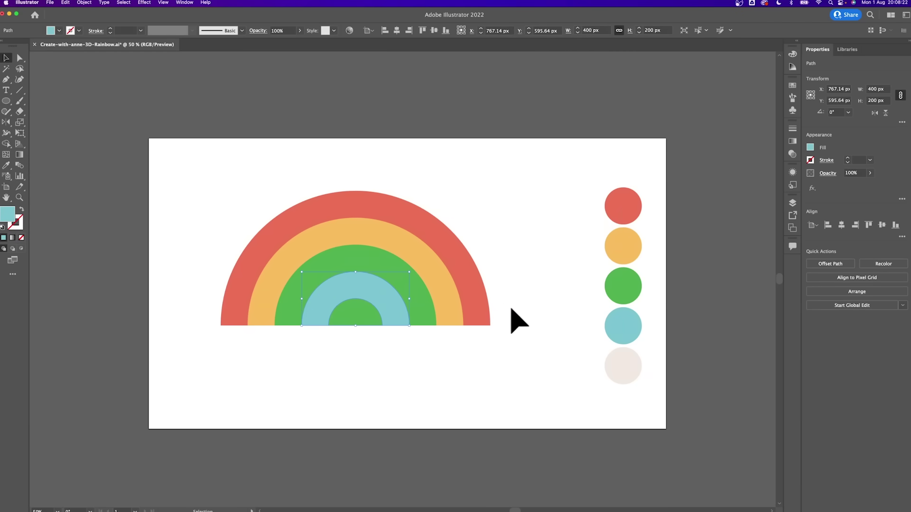
key("super+z")
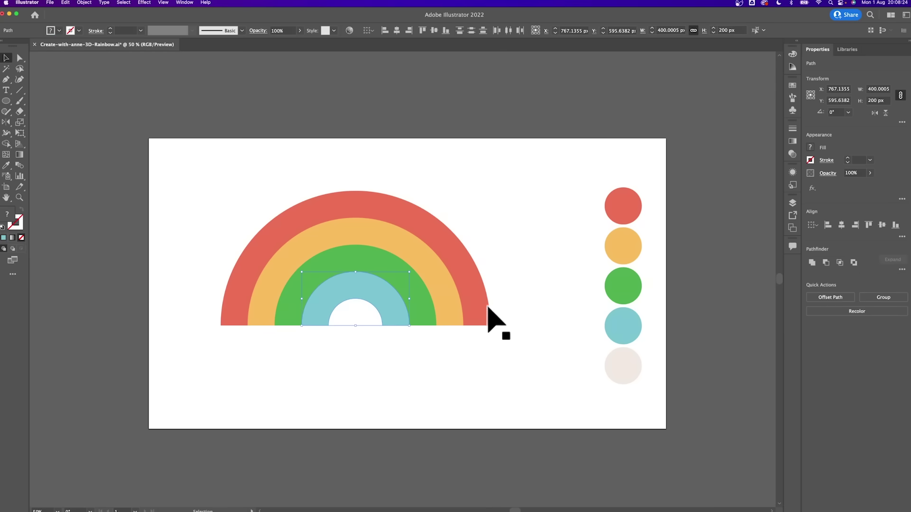
- Select the yellow and red bands and erase the yellow region inside the red band
left_click(476, 285)
left_click(430, 258)
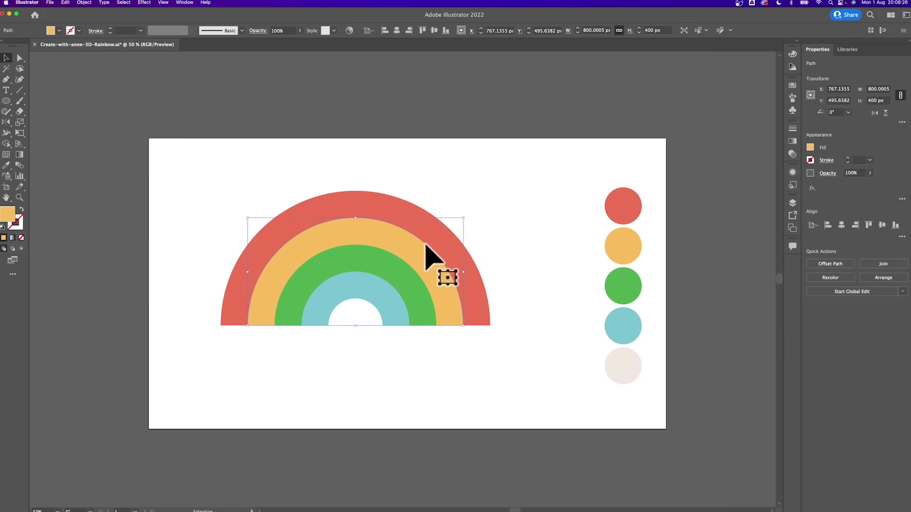
key("a")
left_click(429, 249)
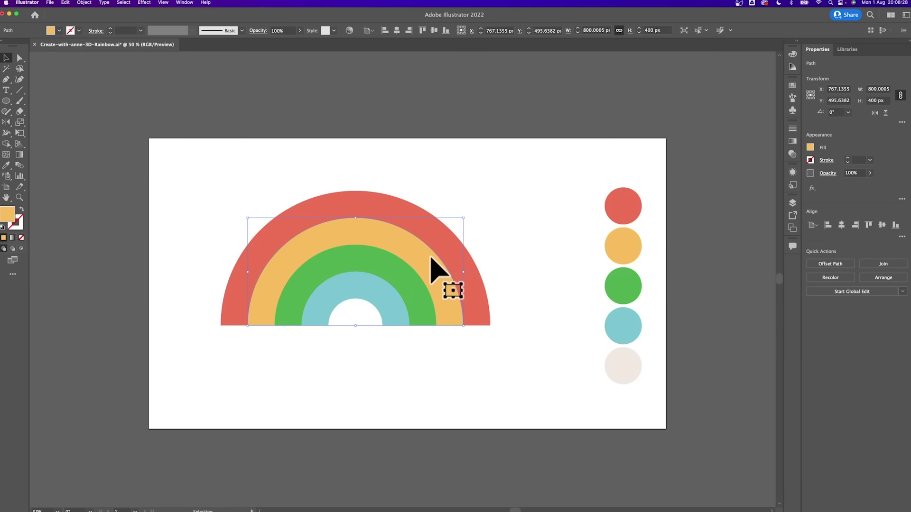
left_click(439, 243, "shift")
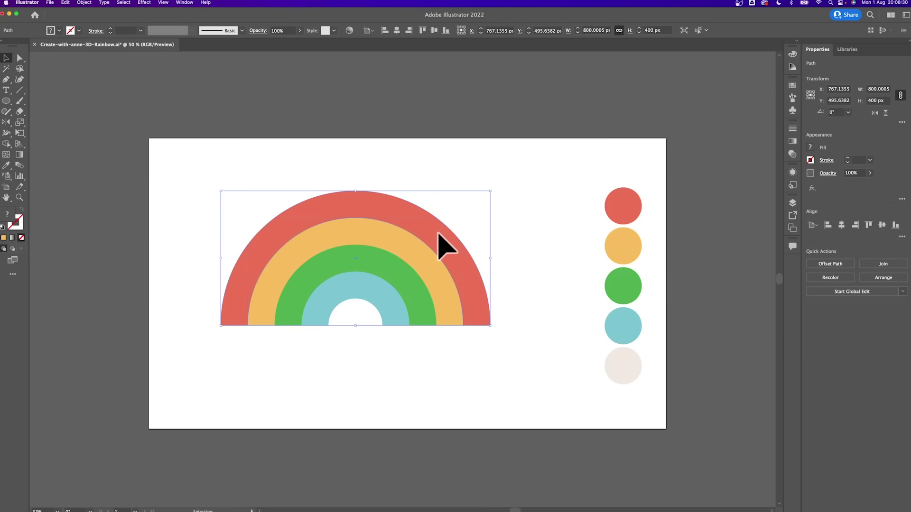
left_click(6, 144)
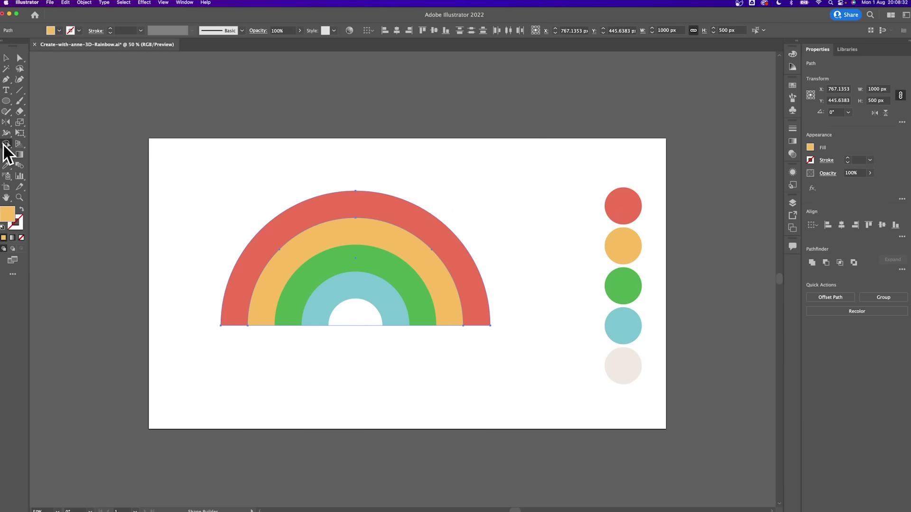
left_click(384, 239, "alt")
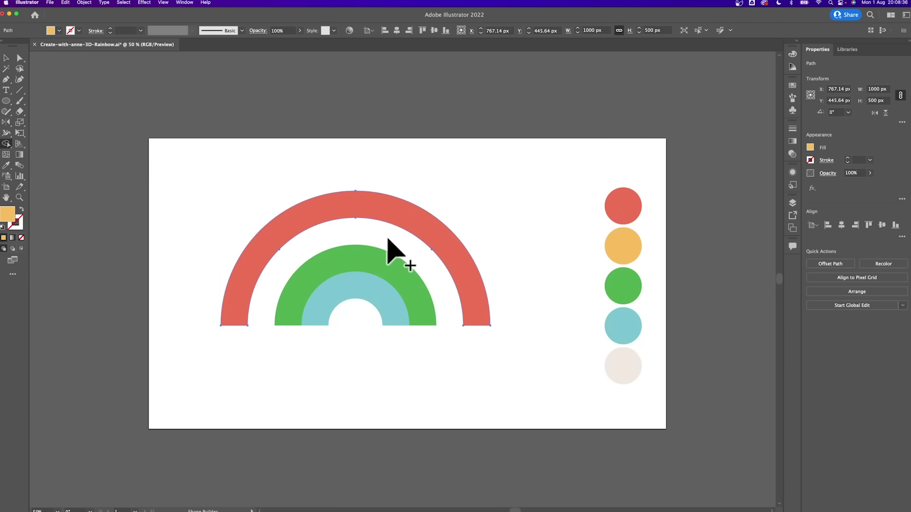
key("v")
left_click_drag(388, 247, 386, 248)
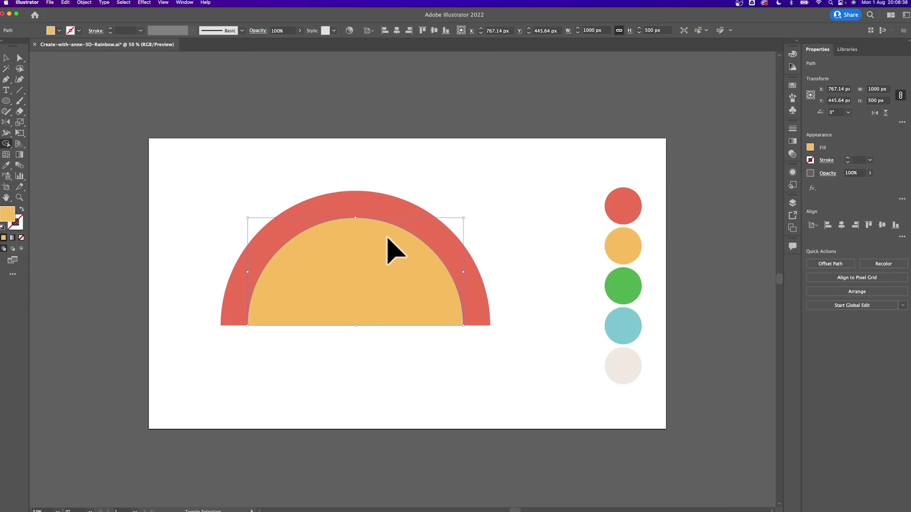
key("v")
- Send the yellow half-disk back, split off the green region, and send green back
left_click(504, 228)
left_click(429, 254)
key("super+shift+bracketleft")
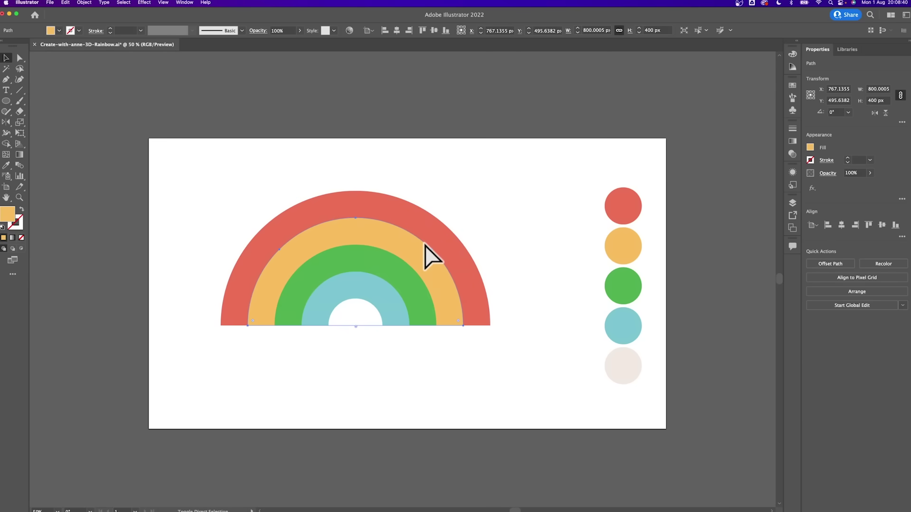
left_click(392, 273, "shift")
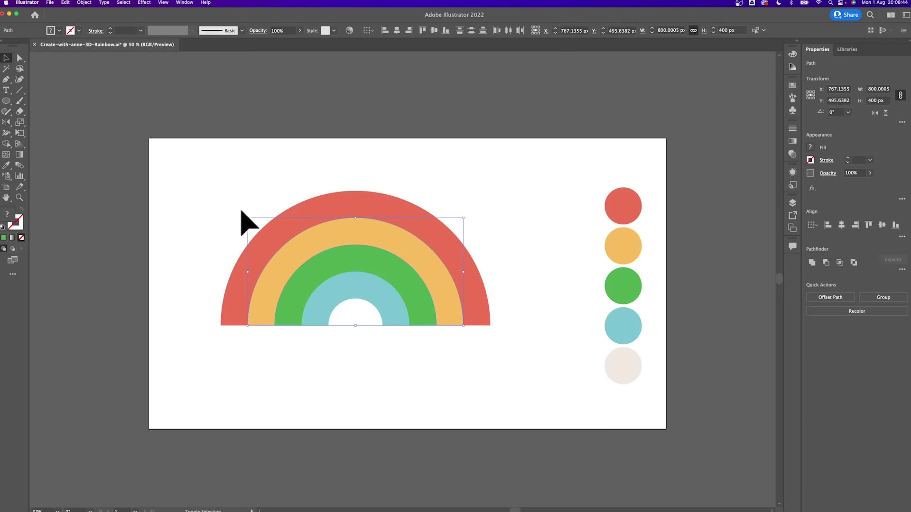
key("shift+m")
left_click(377, 261)
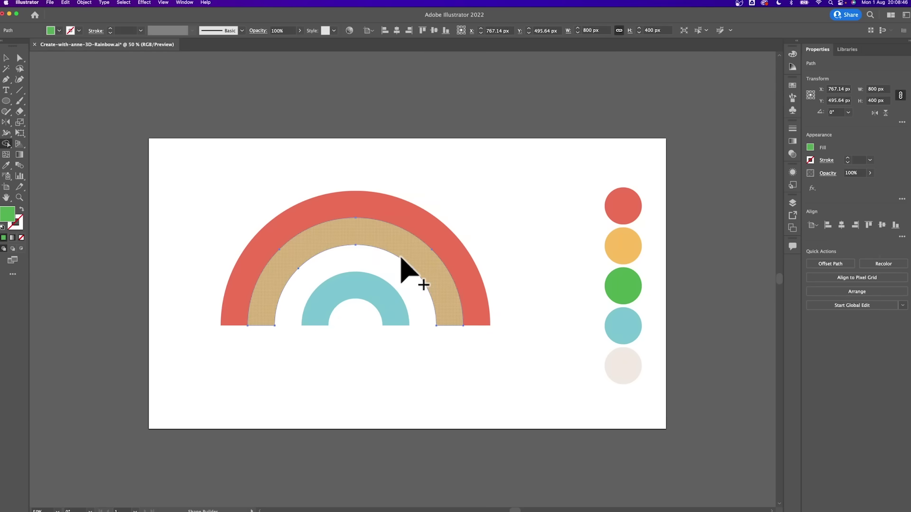
key("v")
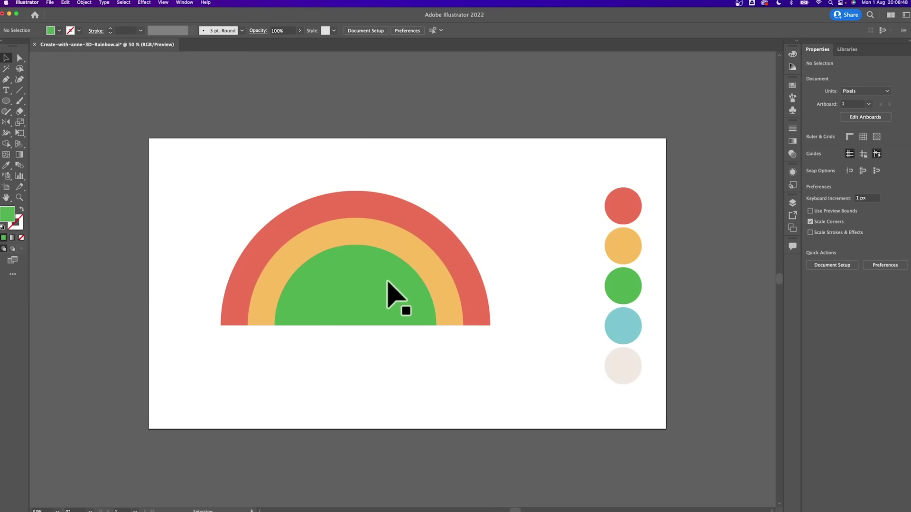
key("super+shift+bracketleft")
- Try erasing the blue region from the green band, then undo it
left_click(392, 295)
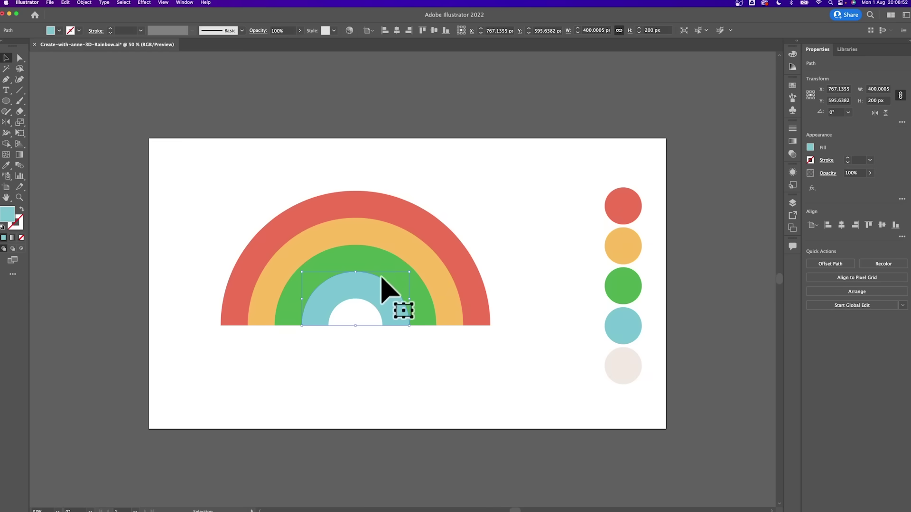
left_click(379, 264, "shift")
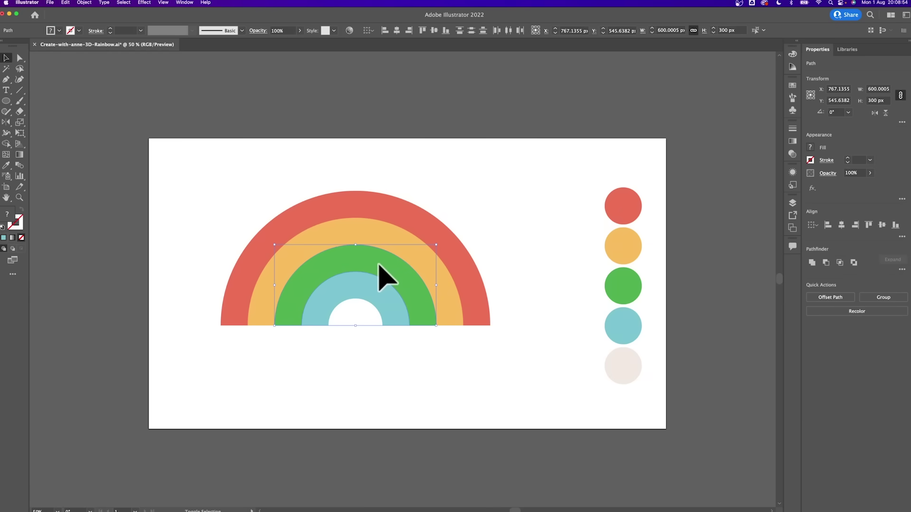
key("shift+m")
left_click(372, 296, "alt")
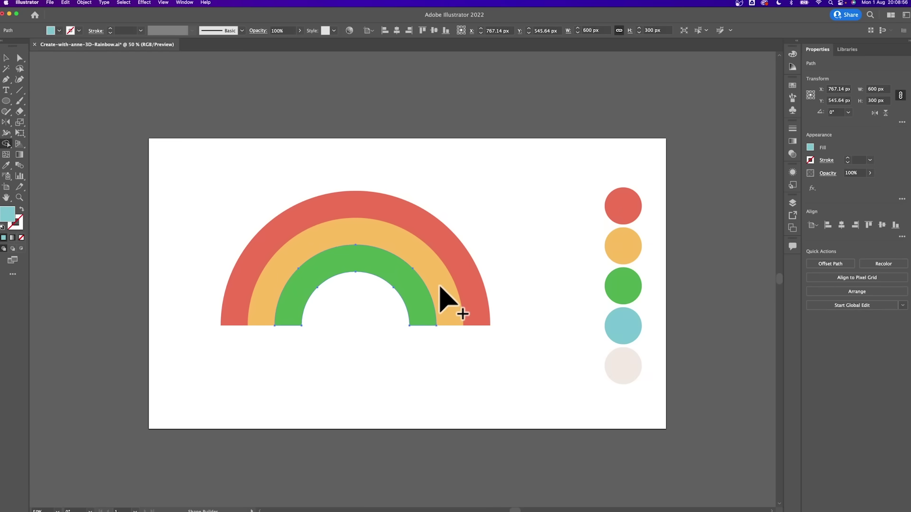
key("super+z")
key("v")
- Send the blue half-disk back and erase the white centre region with Shape Builder
left_click(383, 308)
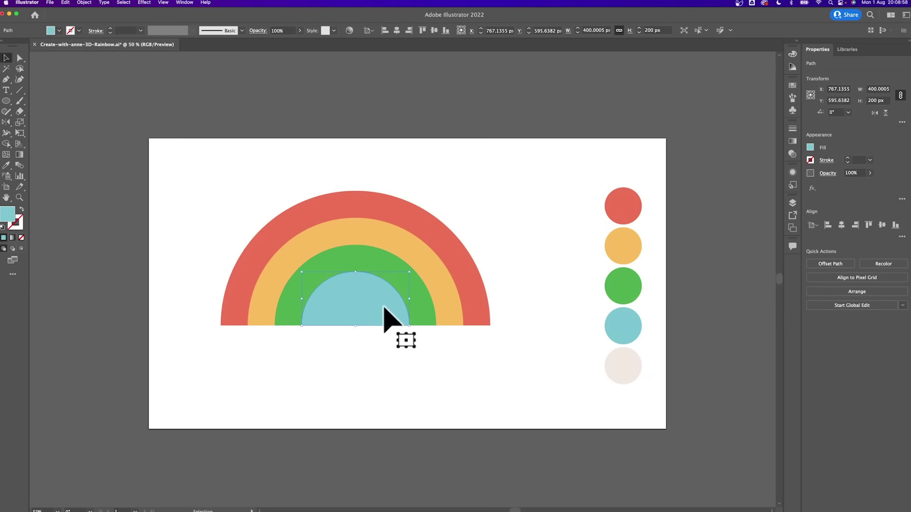
key("super+shift+bracketleft")
left_click(366, 312, "shift")
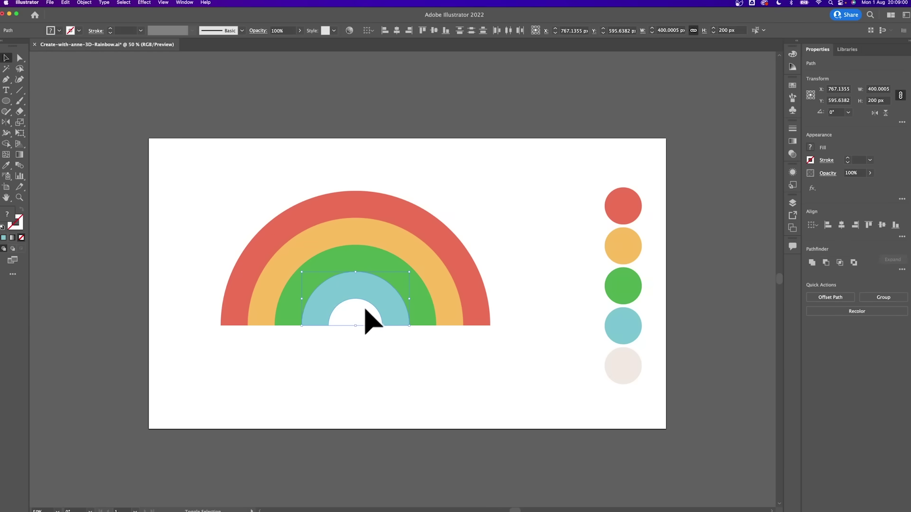
key("shift+m")
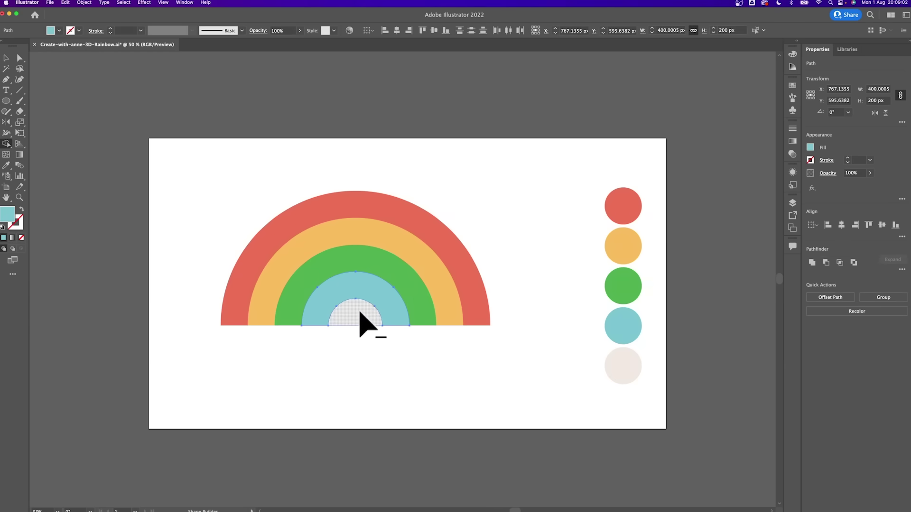
left_click(360, 324, "alt")
key("v")
- Drag the inner arcs to confirm they are separate, then restore them
left_click(500, 283)
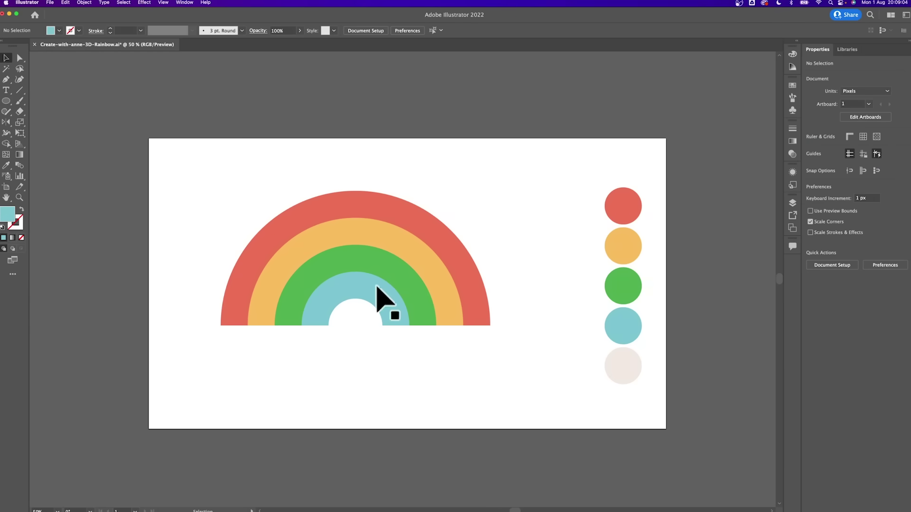
mouse_move(377, 287)
left_mouse_down()
mouse_move(375, 333)
mouse_move(374, 273)
left_mouse_up()
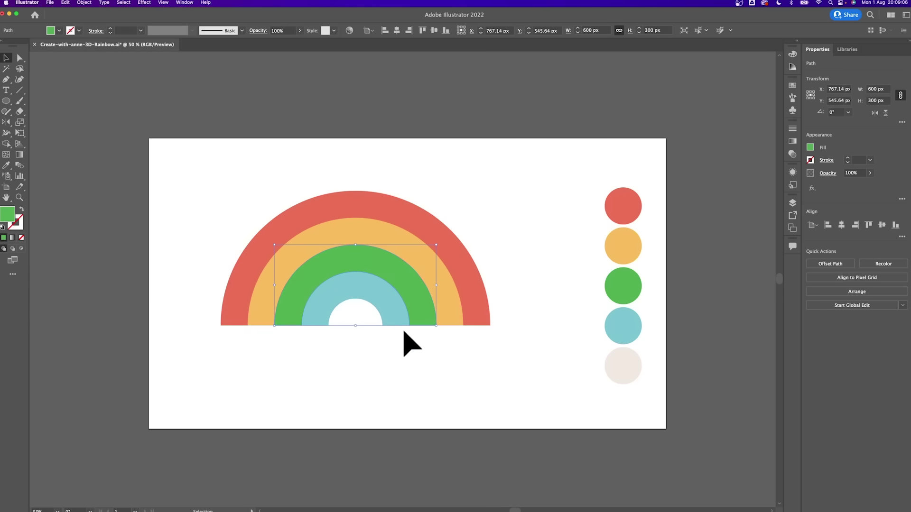
left_click_drag(404, 332, 332, 293)
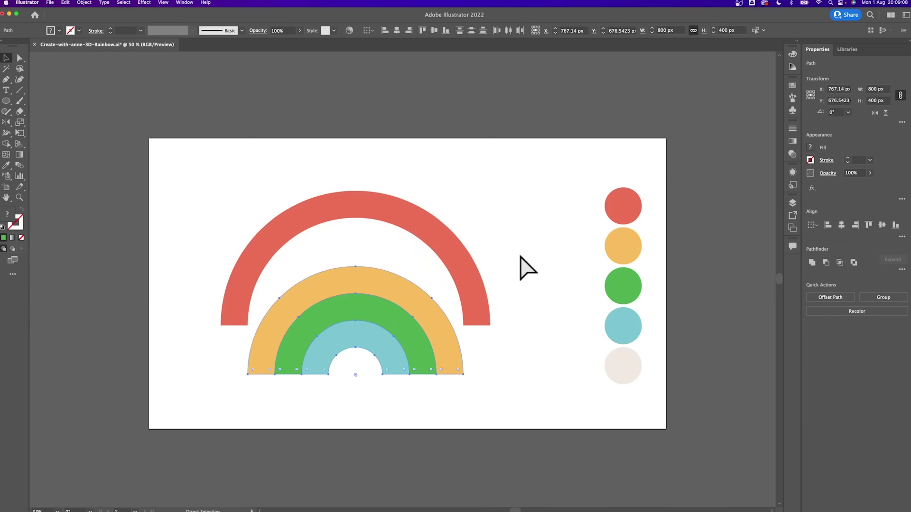
key("super+z")
left_click(525, 252)
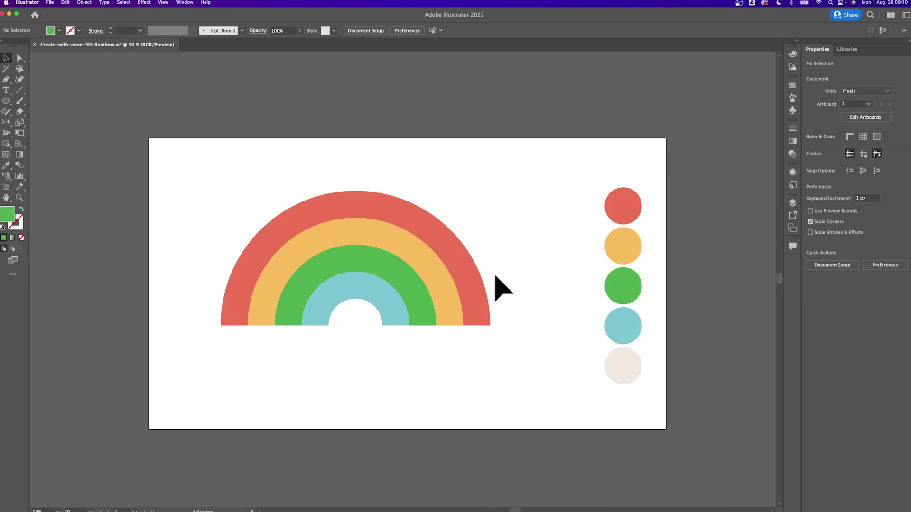
- Set the fill to the beige colour sampled from the palette circle
left_click(6, 102)
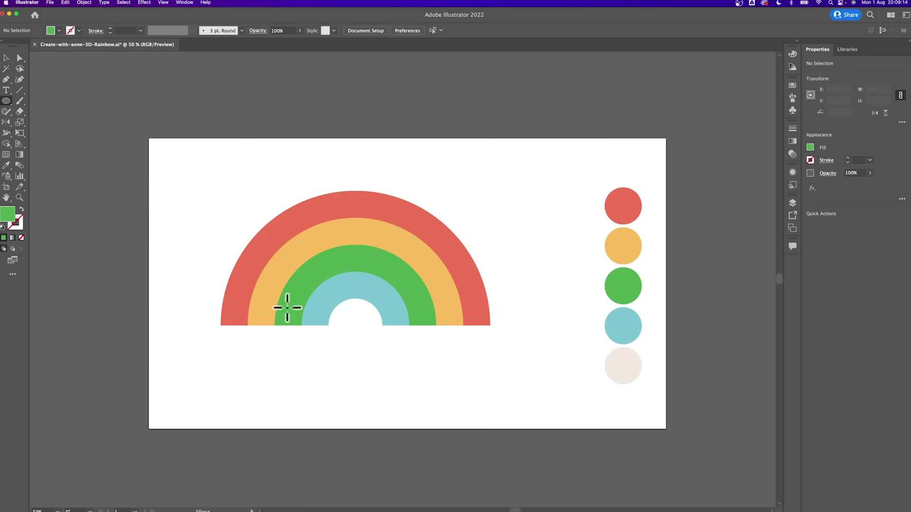
key("v")
left_click(637, 378)
left_click(546, 367)
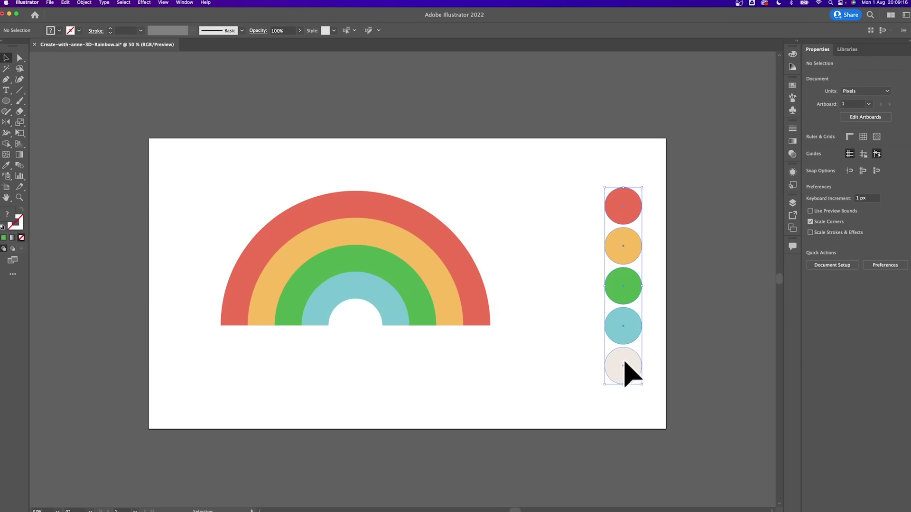
left_click(590, 387)
key("i")
left_click(616, 372)
key("v")
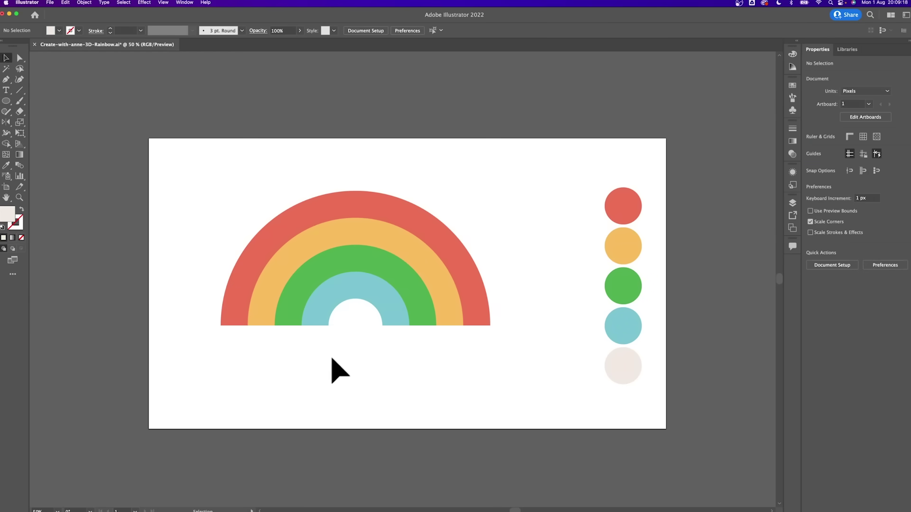
- Draw a beige circle at the rainbow's lower left and Alt-drag a copy for the cloud
key("o")
key("l")
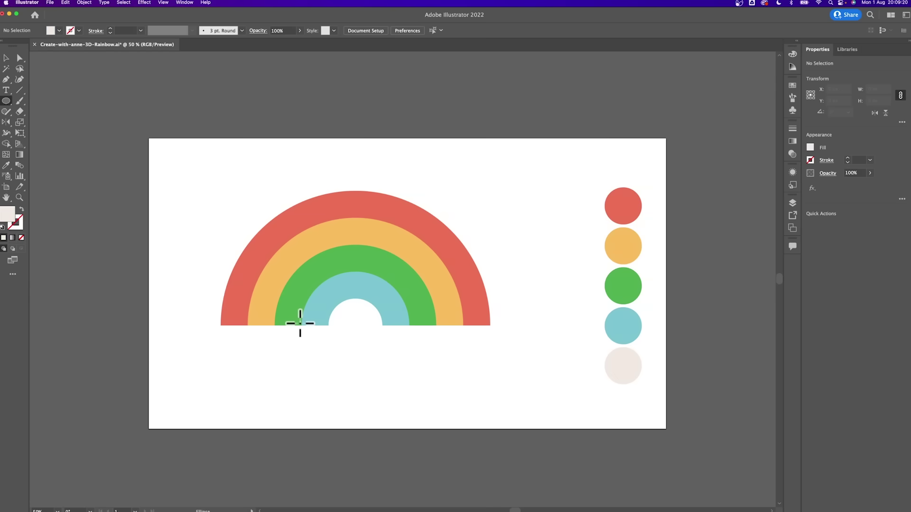
left_click_drag(249, 301, 283, 340)
key("v")
left_click_drag(274, 306, 271, 293)
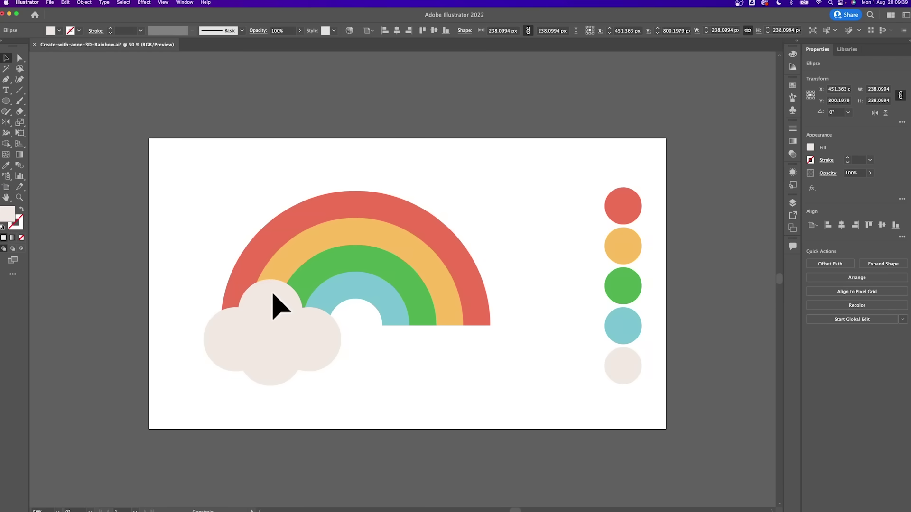
- Check the cloud circles' overlaps in Outline view and inspect each circle
left_click(232, 332)
left_click(301, 340)
key("super+shift+a")
key("super+y")
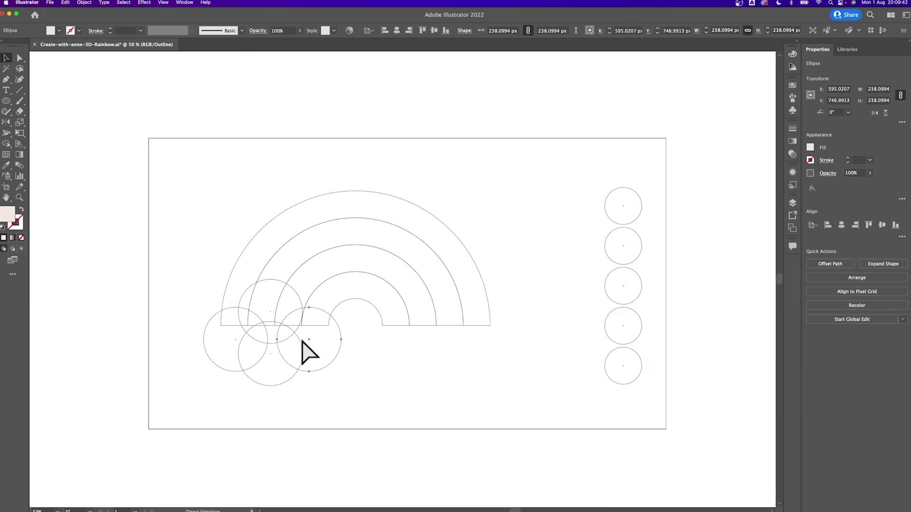
key("super+y")
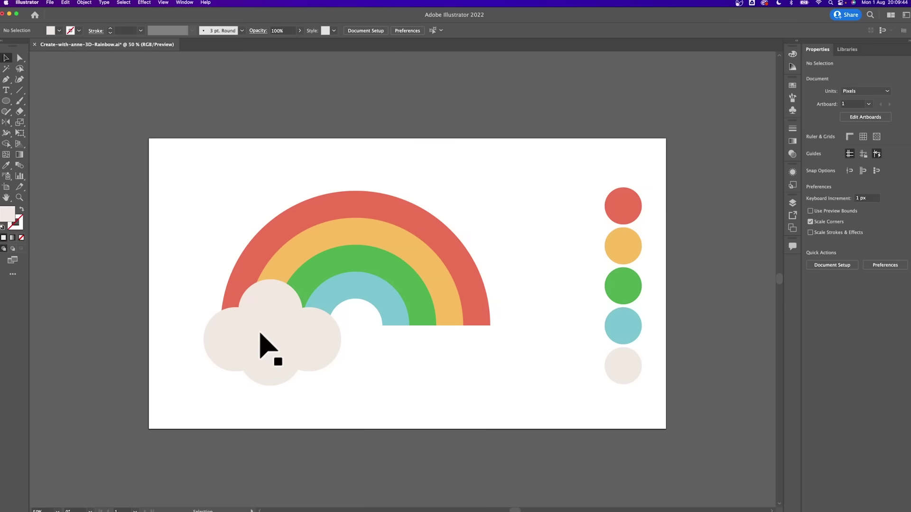
left_click(265, 333)
key("super+shift+a")
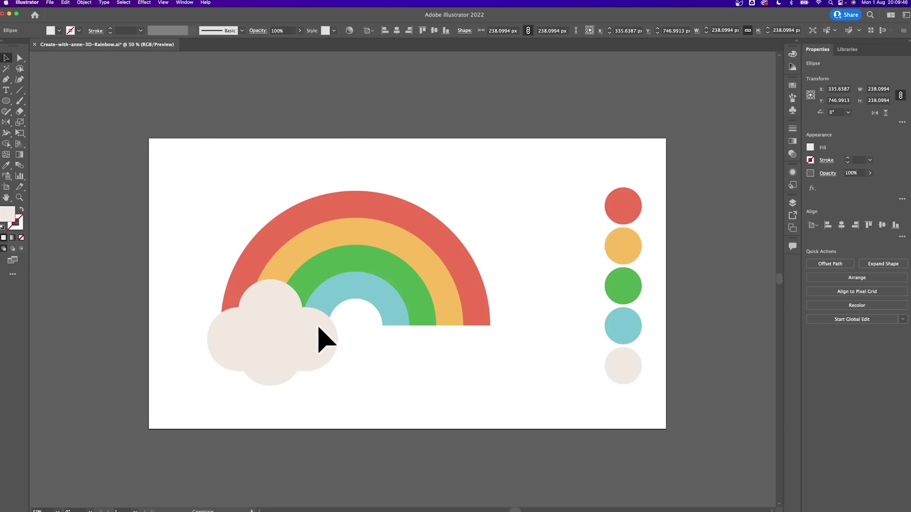
left_click(318, 328)
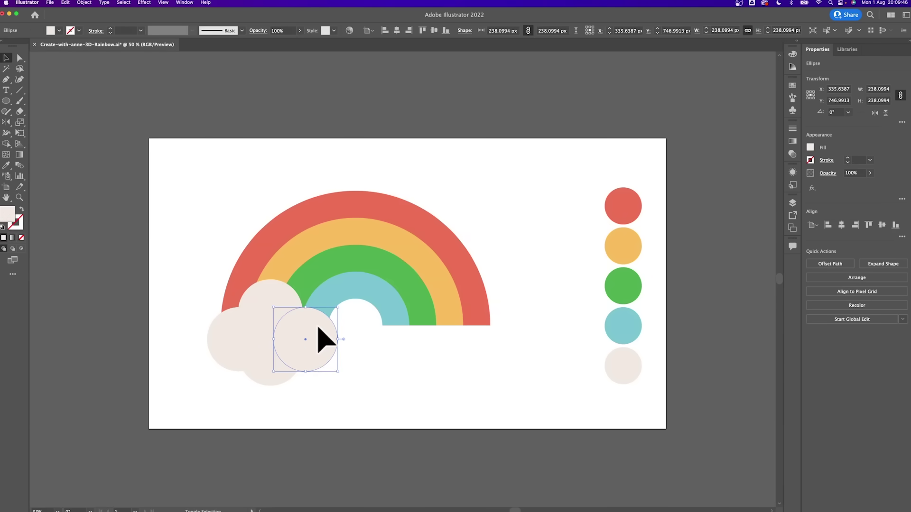
key("super+shift+a")
- Check how the cloud circles overlap in outline view, then return to preview
left_click(275, 326)
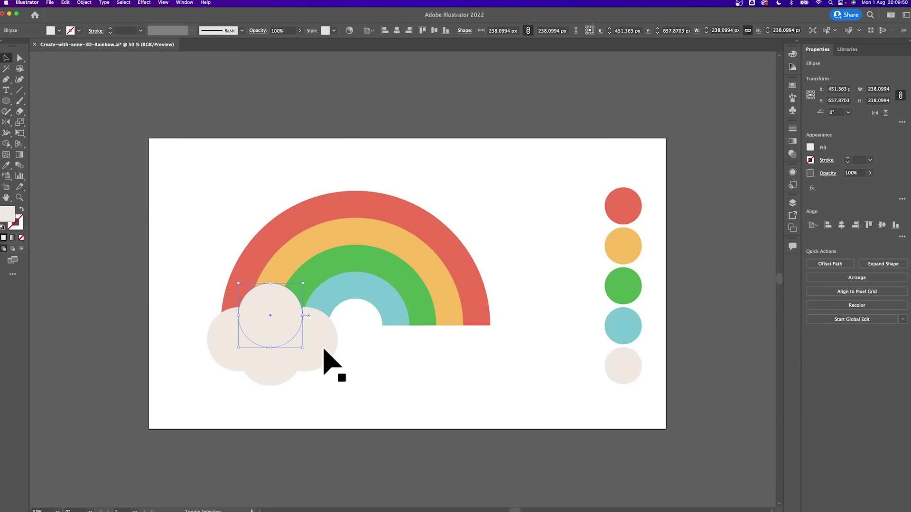
key("super+y")
key("super+shift+a")
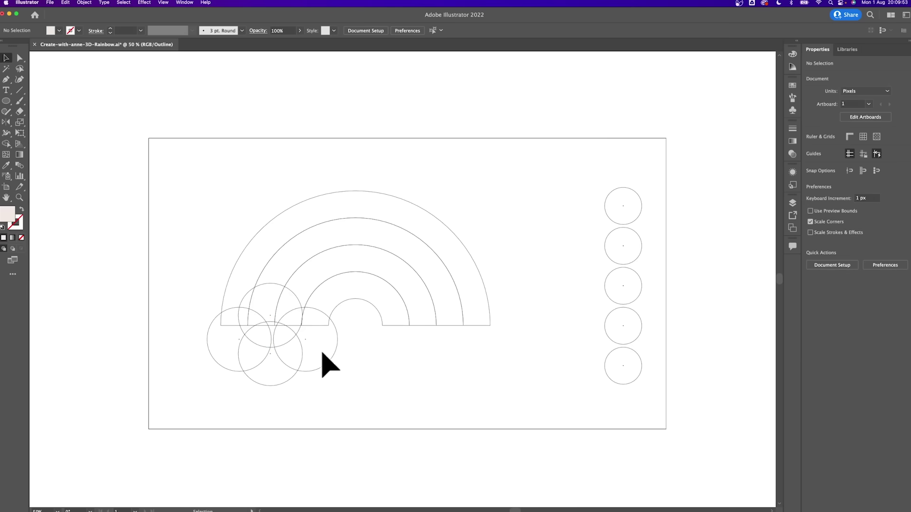
left_click(285, 362)
left_click(265, 361, "shift")
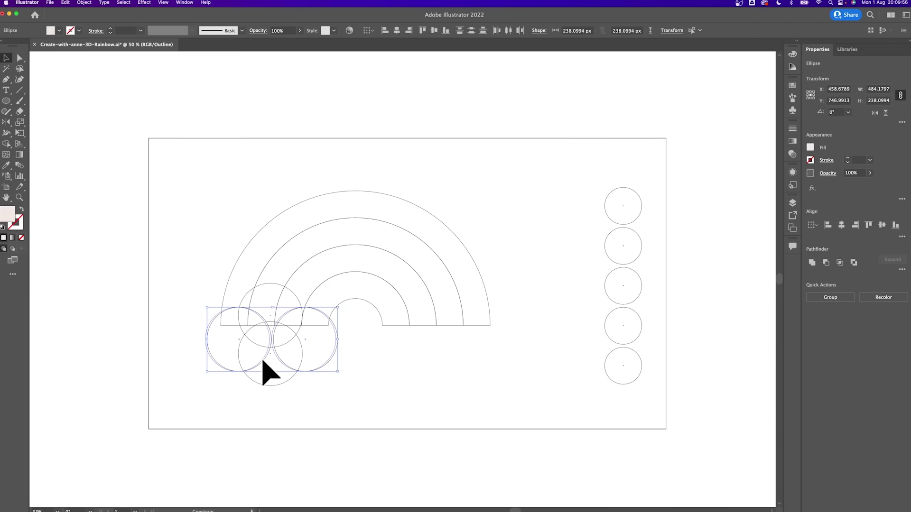
left_click(371, 370)
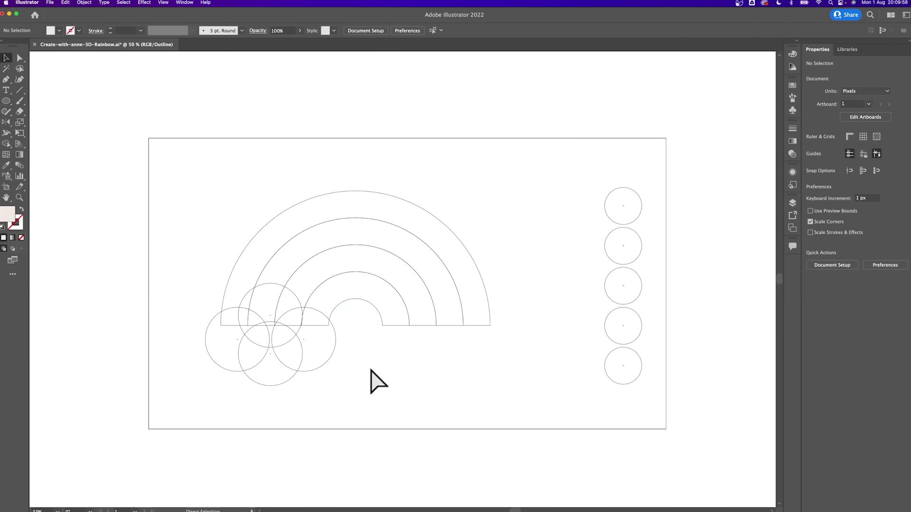
key("super+y")
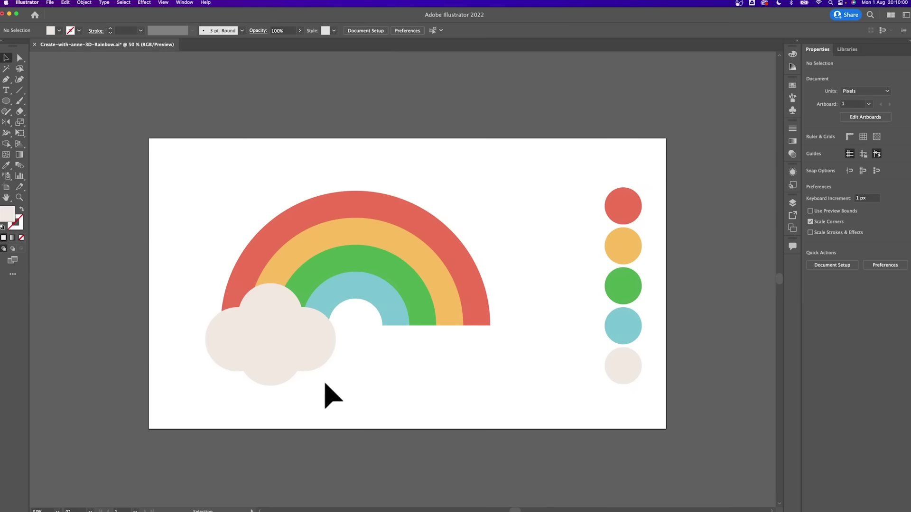
- Unite the right, top, left and bottom circles into one cloud shape with Pathfinder
left_click(310, 363)
left_click(279, 315, "shift")
left_click(233, 332, "shift")
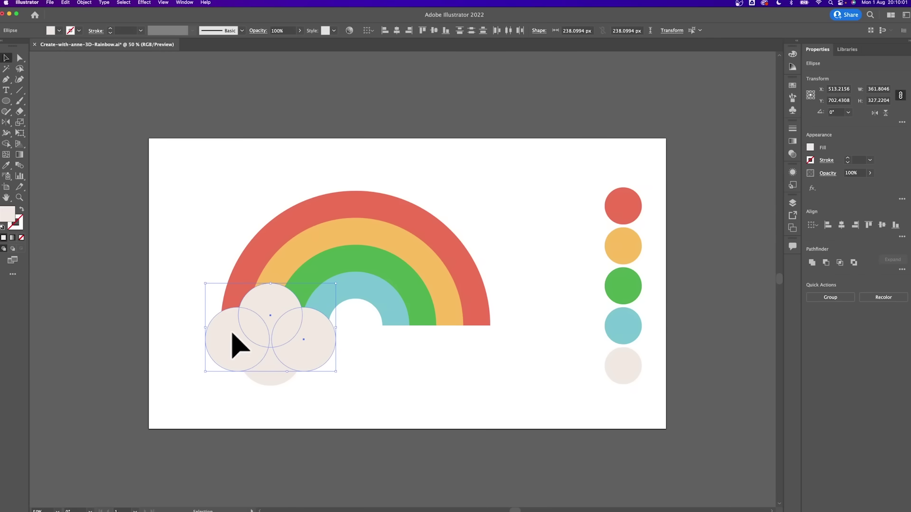
left_click(277, 377, "shift")
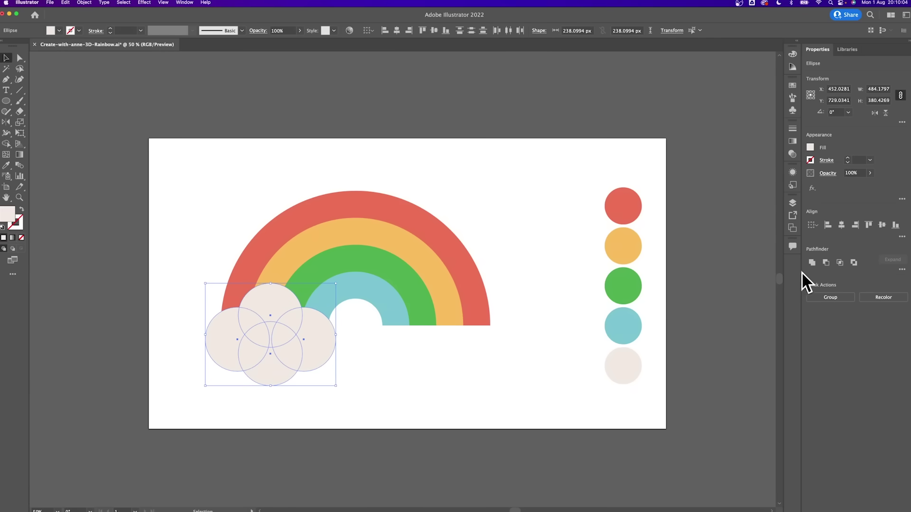
left_click(811, 262)
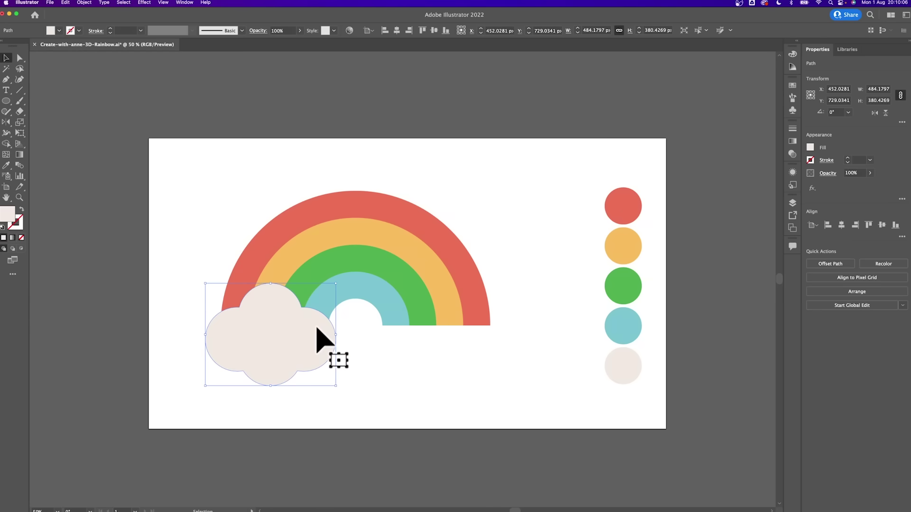
- Shrink the cloud slightly around its centre to about 452 × 355 px
mouse_move(336, 284)
left_mouse_down()
mouse_move(325, 295)
mouse_move(332, 287)
left_mouse_up()
left_click(281, 319)
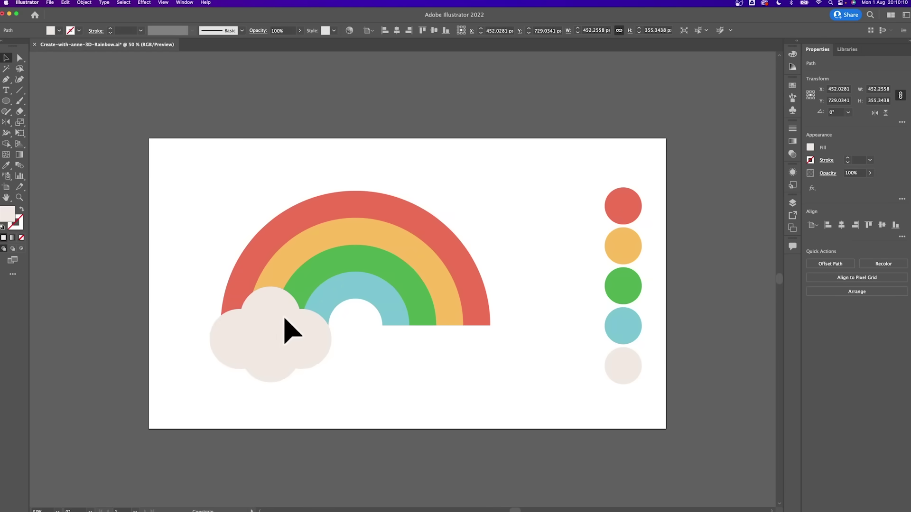
key("super+shift+a")
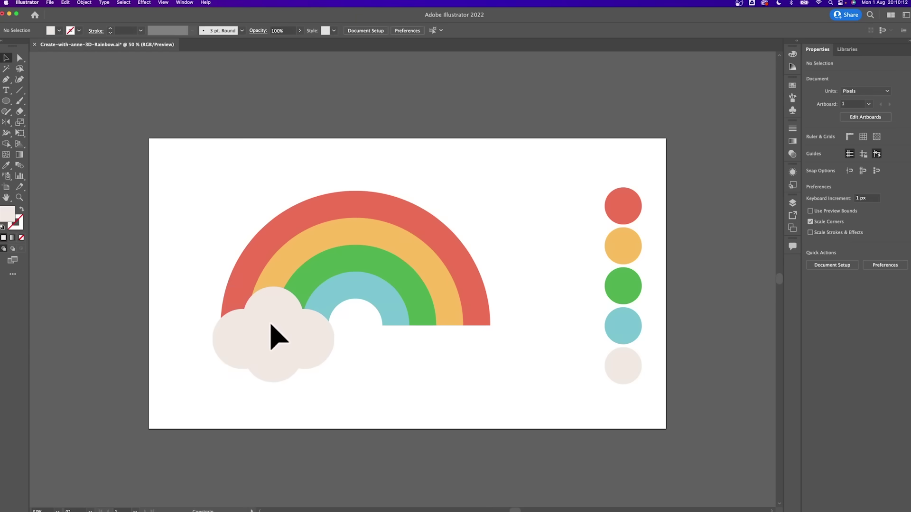
- Duplicate the cloud over the rainbow's right end
left_click(270, 332)
left_click_drag(264, 329, 429, 331)
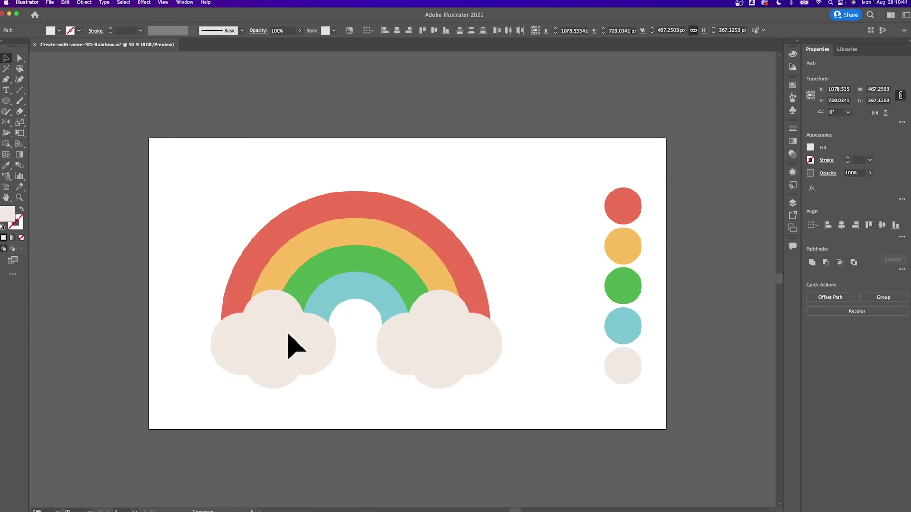
left_click(293, 345)
left_click(543, 342)
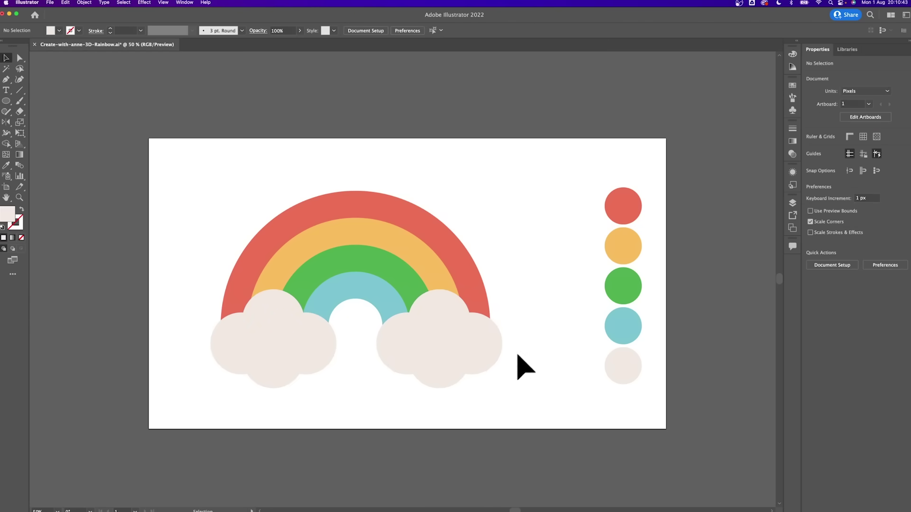
- Save the file and marquee-select the rainbow with both clouds to check them
key("a")
key("super+s")
key("v")
left_click_drag(227, 170, 479, 368)
left_click(522, 342)
- Open the 3D and Materials panel from the Window menu and move it clear of the artwork
left_click(184, 2)
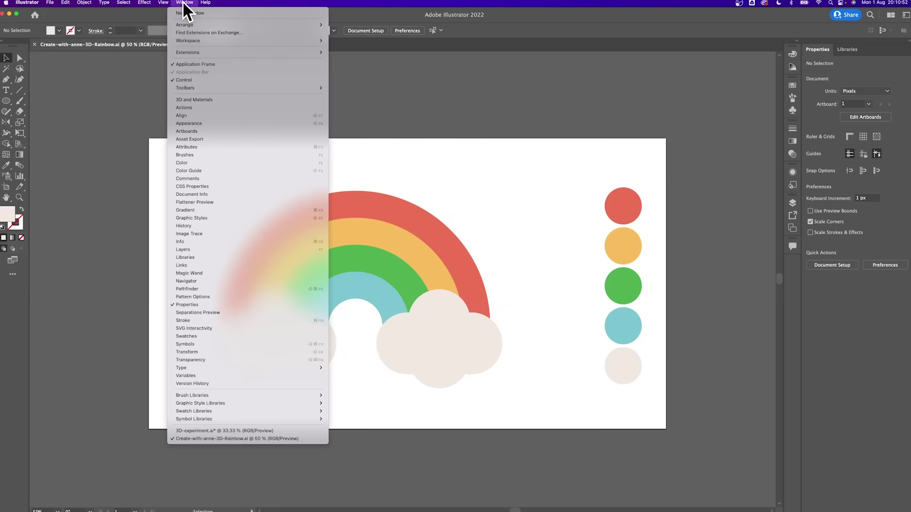
left_click(226, 100)
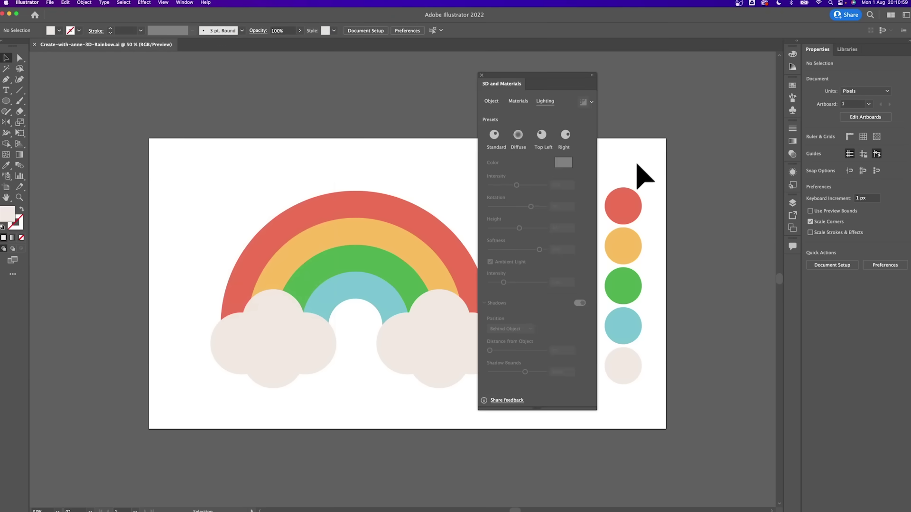
left_click_drag(517, 76, 604, 90)
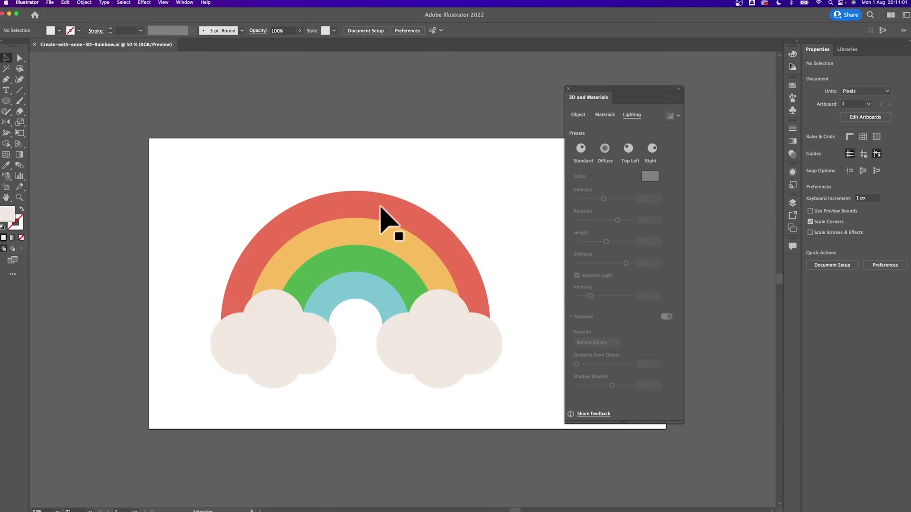
- Select all rainbow arcs and both clouds and group them
left_click(320, 204)
left_click_drag(239, 164, 489, 346)
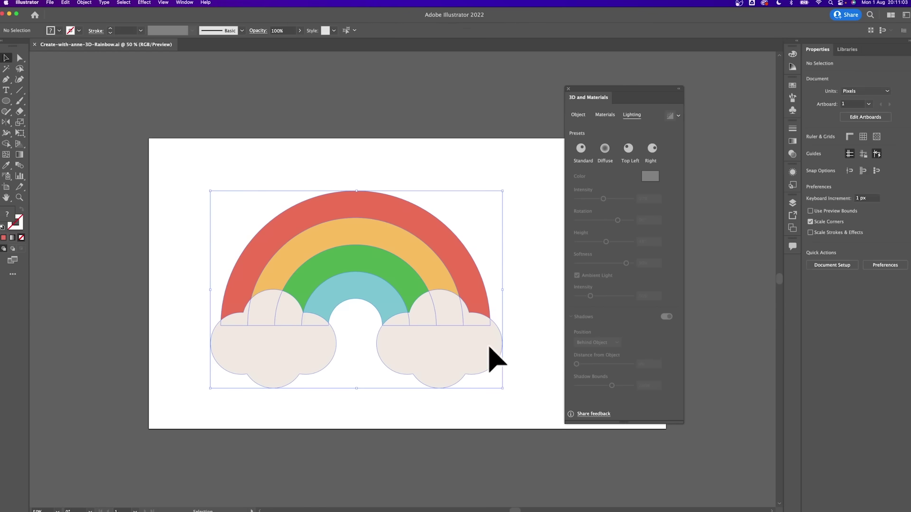
key("super+g")
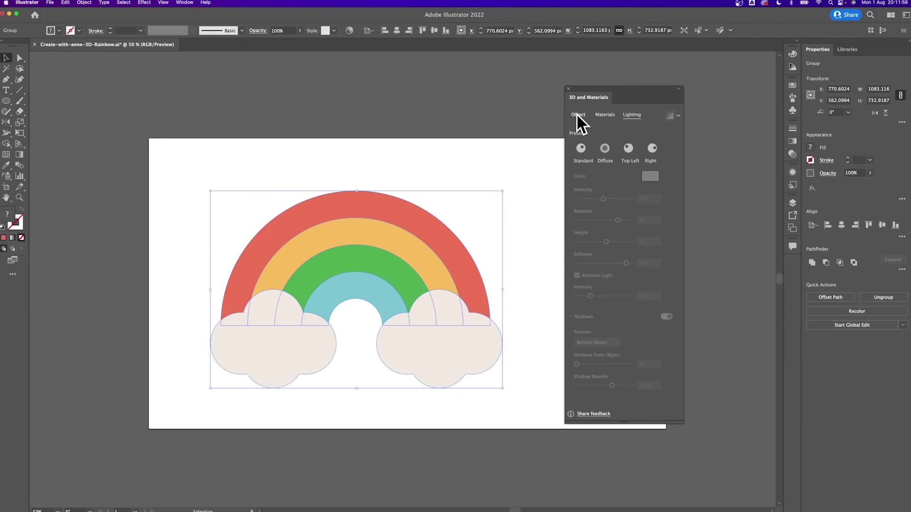
- Apply the Inflate 3D type to the group, giving 10 px depth and 100% volume
left_click(578, 114)
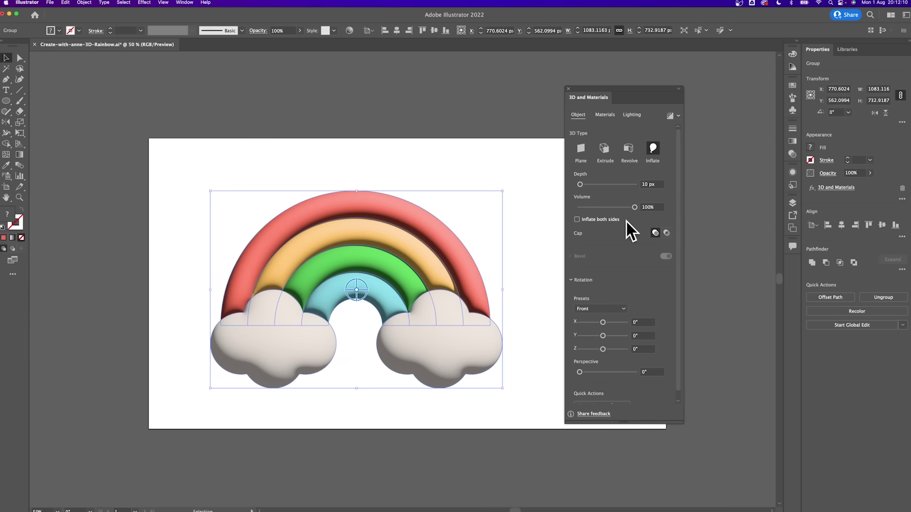
scroll(626, 221, "down", 1)
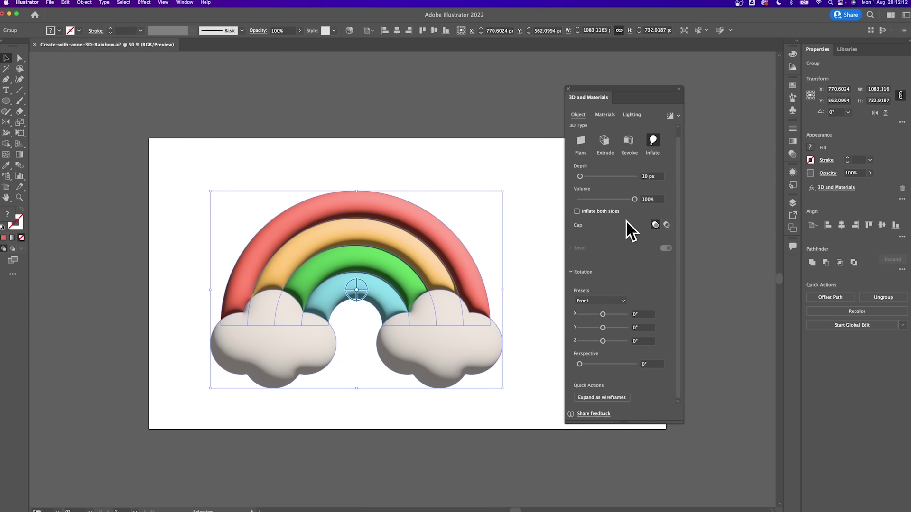
scroll(626, 220, "up", 1)
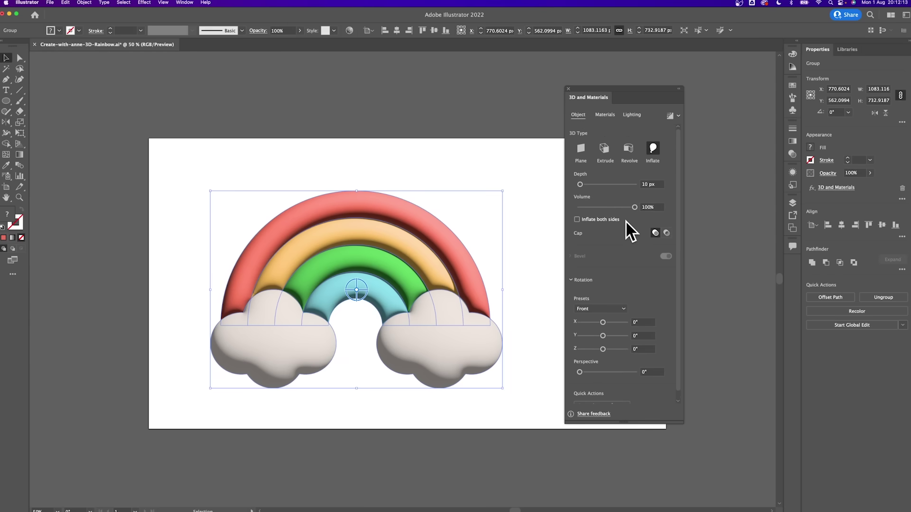
- Set the 3D material's Roughness to 0.63 and Metallic to 0.2
left_click(599, 115)
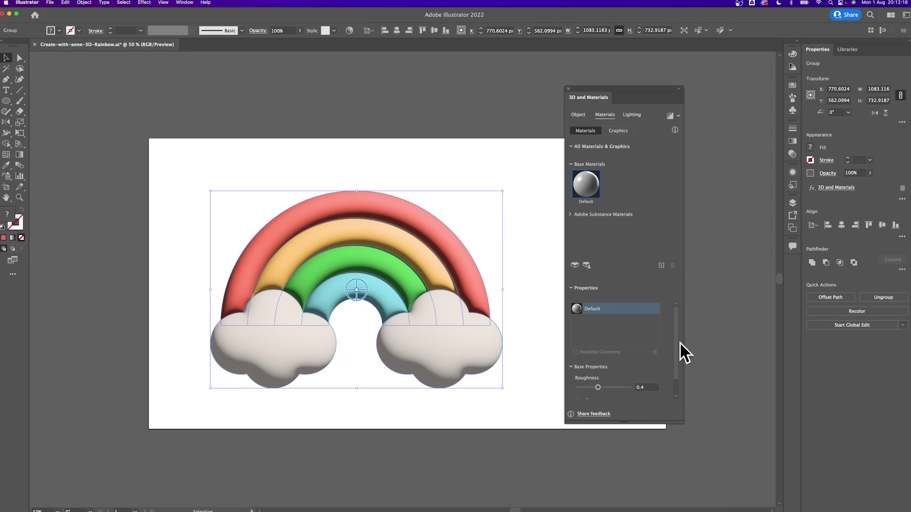
scroll(655, 363, "down", 2)
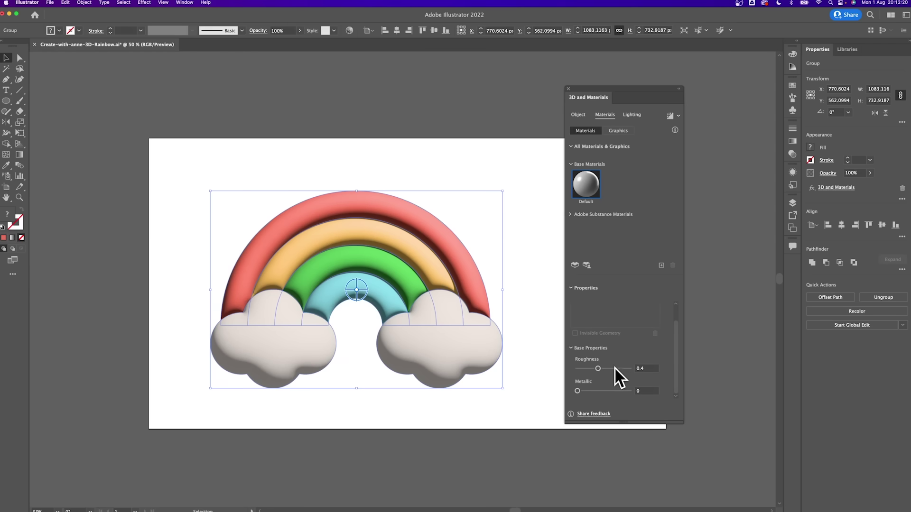
left_click(642, 368)
type("63")
key("Tab")
type(".2")
key("Tab")
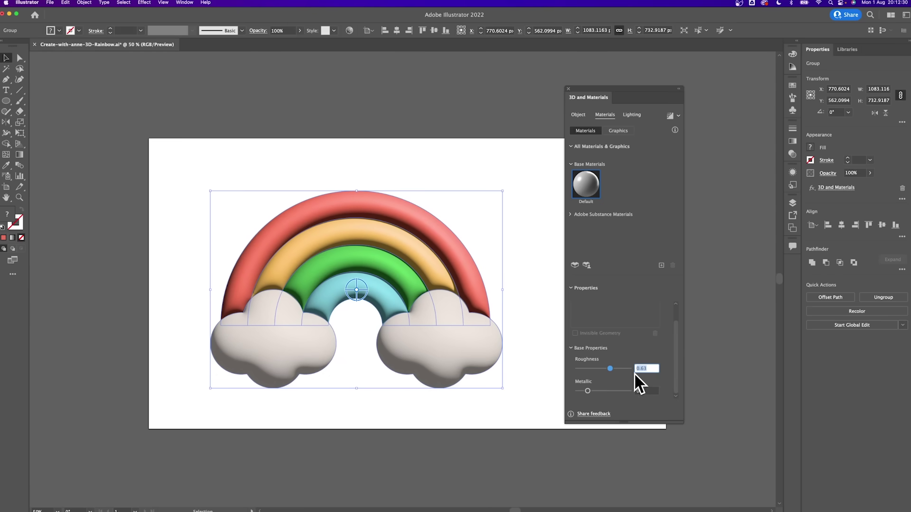
- Tint the 3D light a faint warm white, FFFBF8
left_click(631, 115)
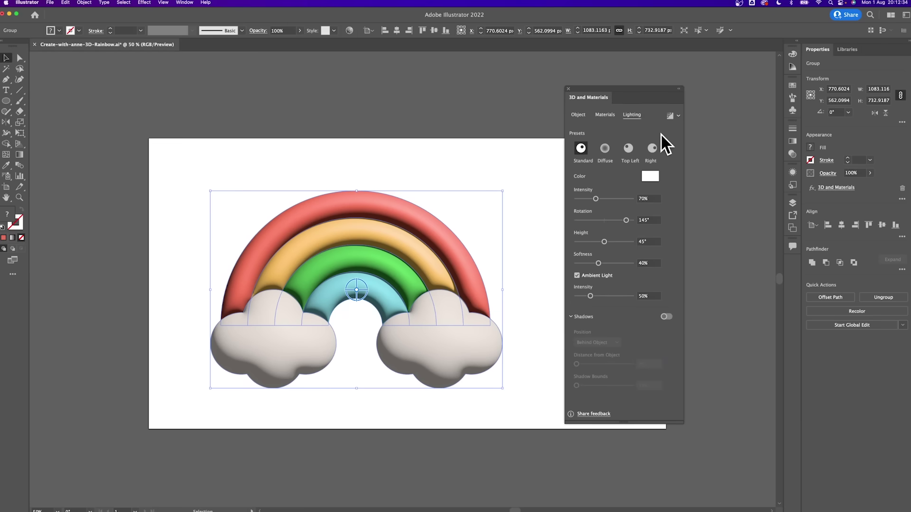
left_click(650, 177)
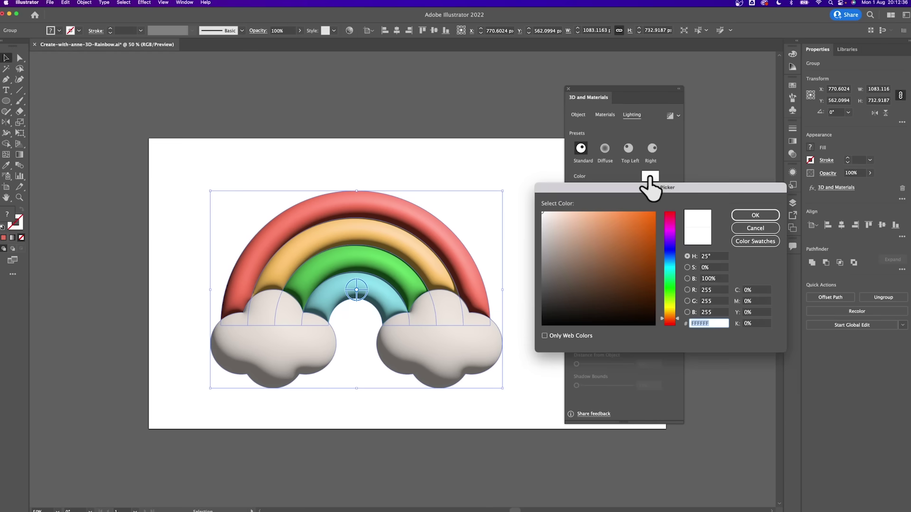
left_click(543, 212)
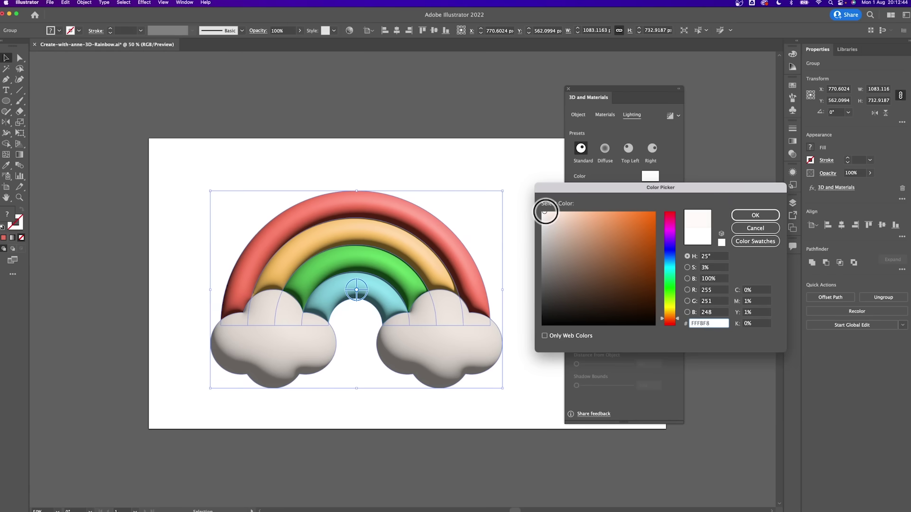
left_click(735, 215)
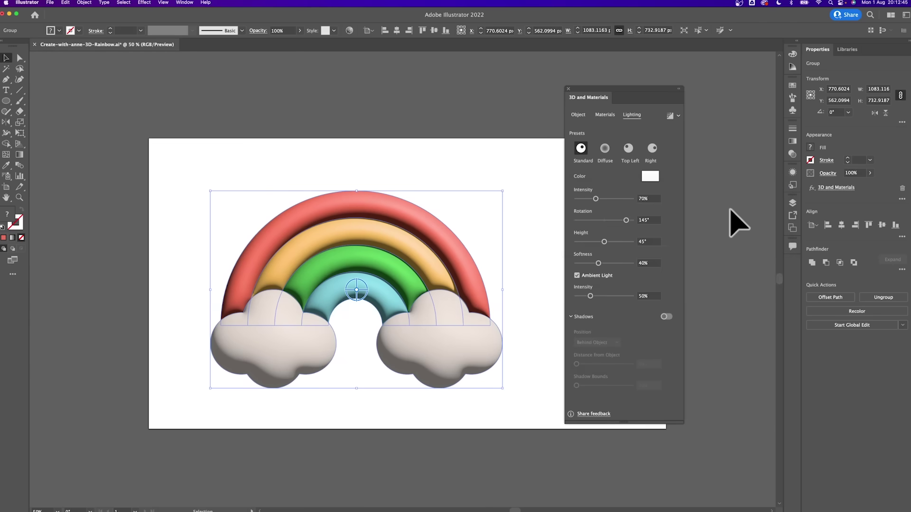
- Set light intensity 97%, rotation 90°, height 48° and softness 90
left_click(651, 199)
type("97")
key("Tab")
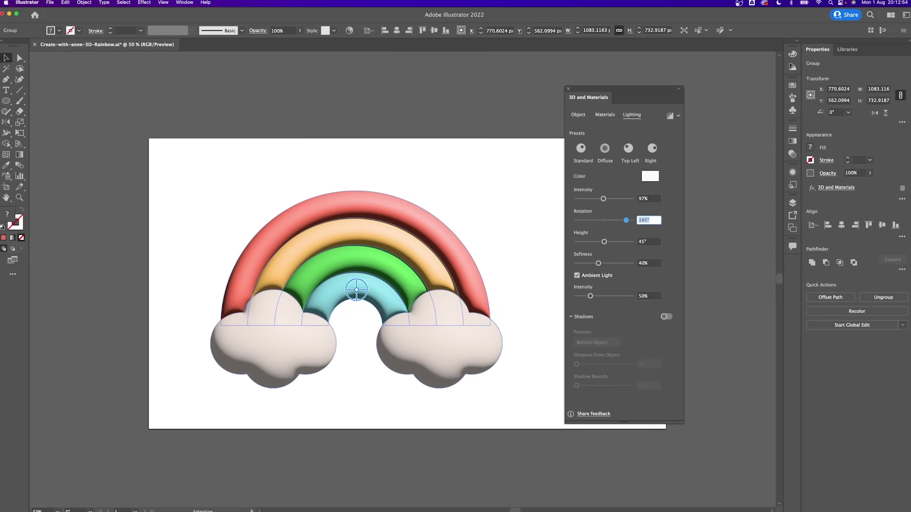
type("90")
key("Tab")
type("48")
key("Tab")
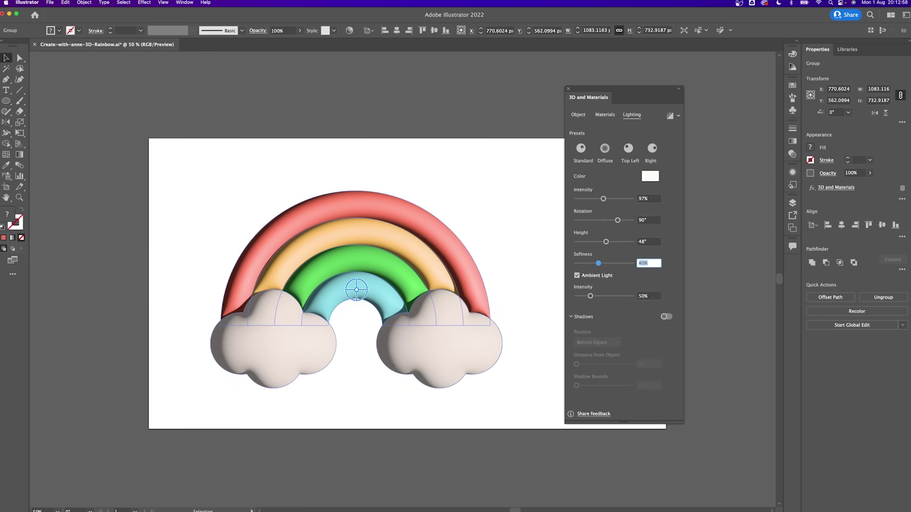
type("90")
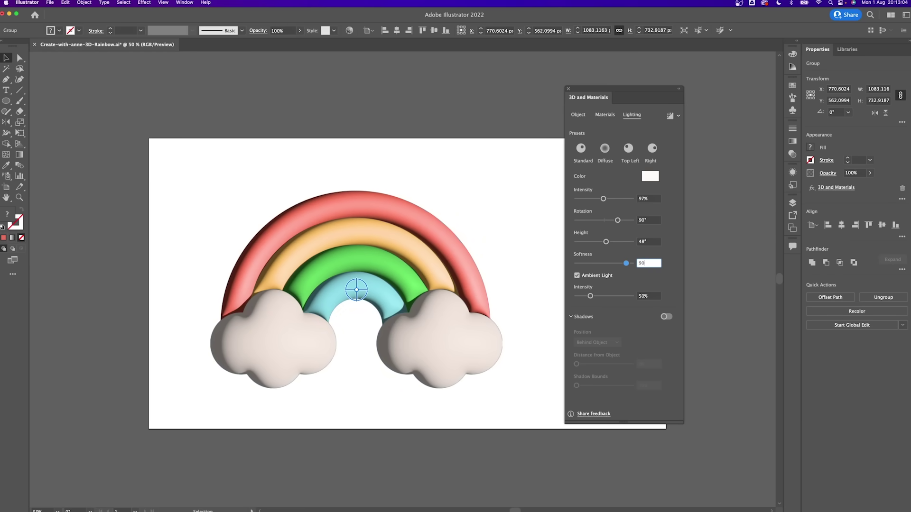
- Confirm 90% light softness, turn on shadows and set shadow bounds to 260%
key("Return")
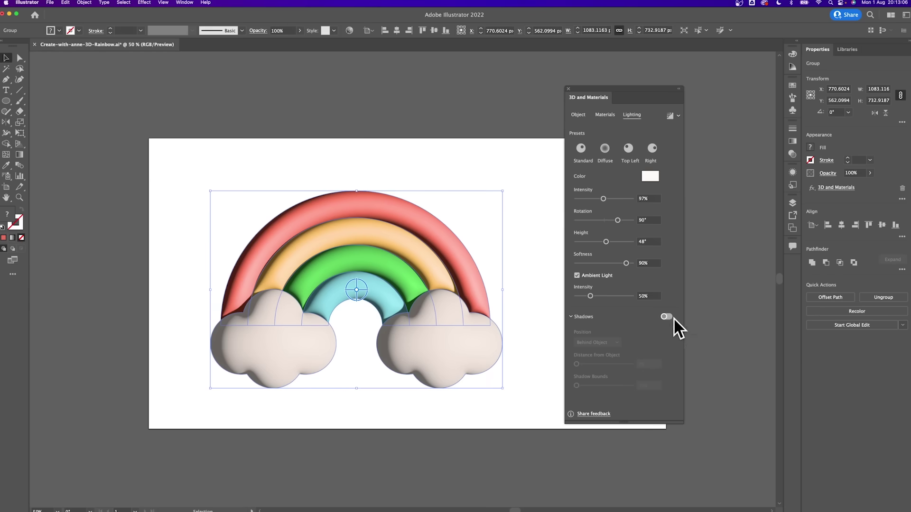
left_click(666, 317)
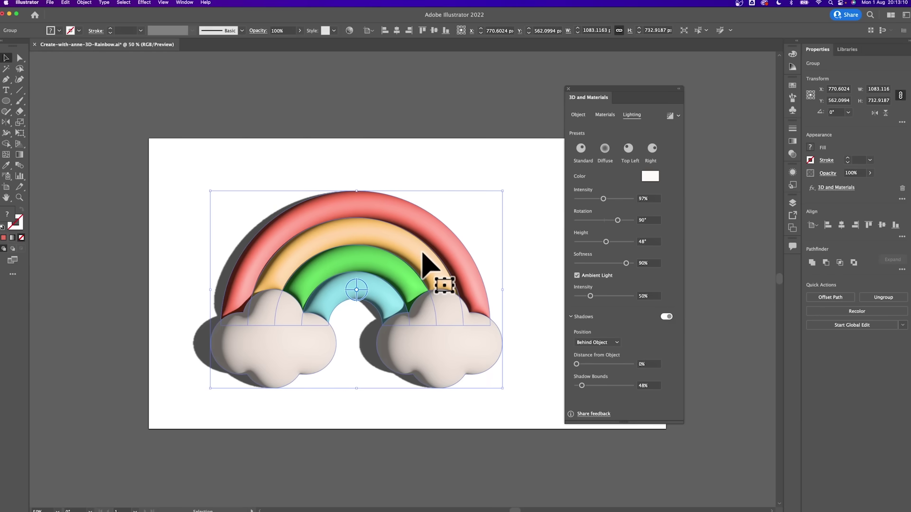
left_click(650, 385)
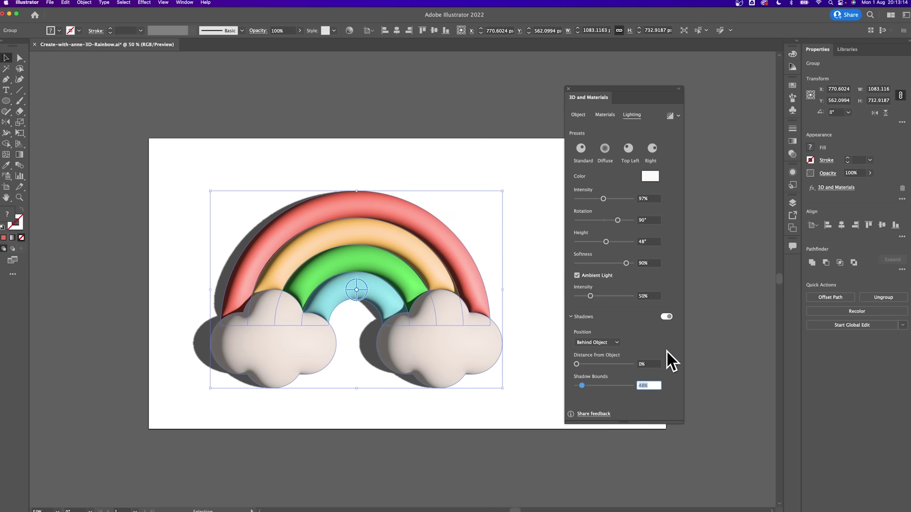
type("260")
key("Tab")
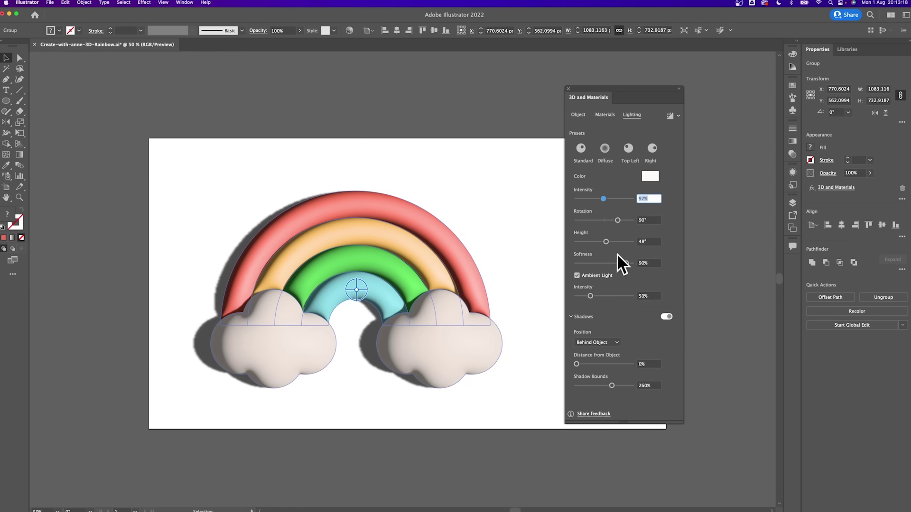
- Reselect the rainbow group, render it with ray tracing, then deselect to view the result
left_click(450, 197)
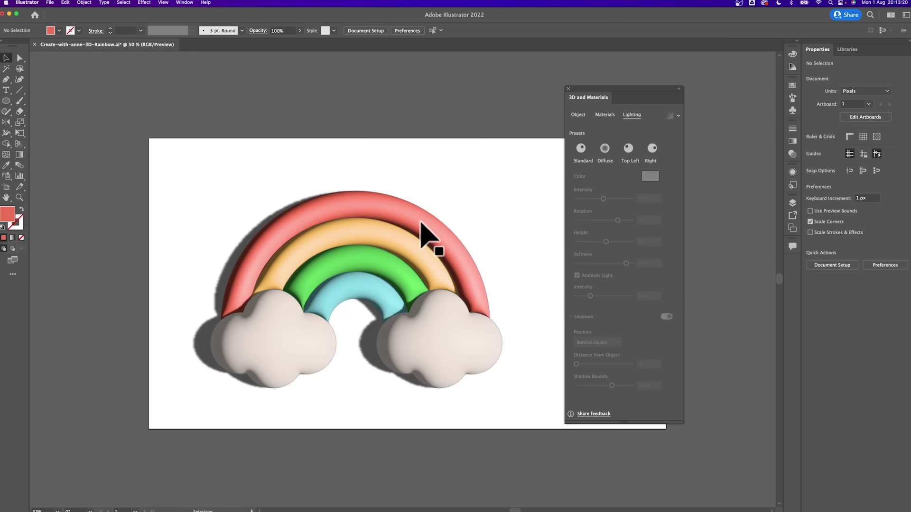
left_click(424, 226)
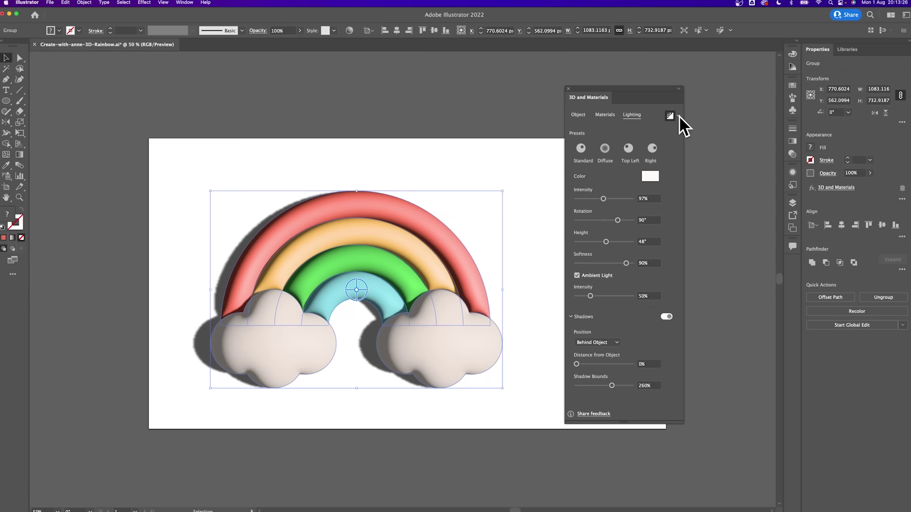
left_click(679, 116)
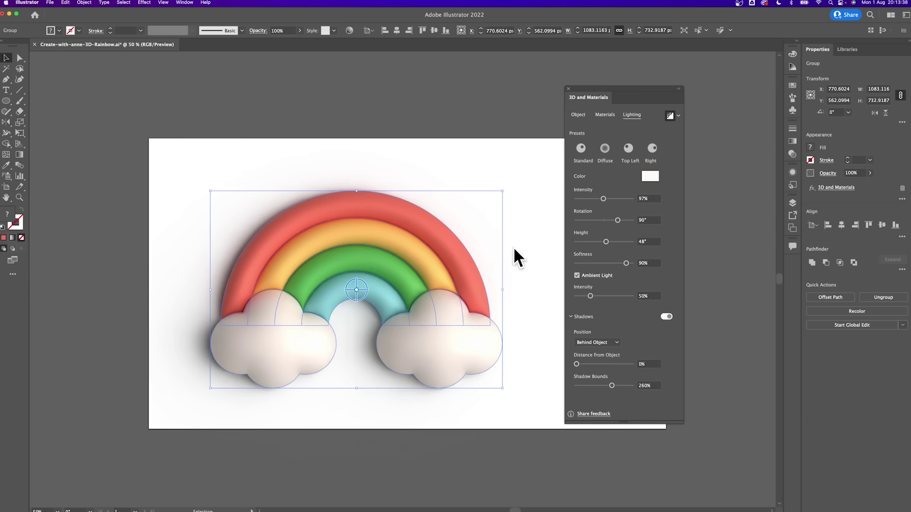
left_click(519, 255)
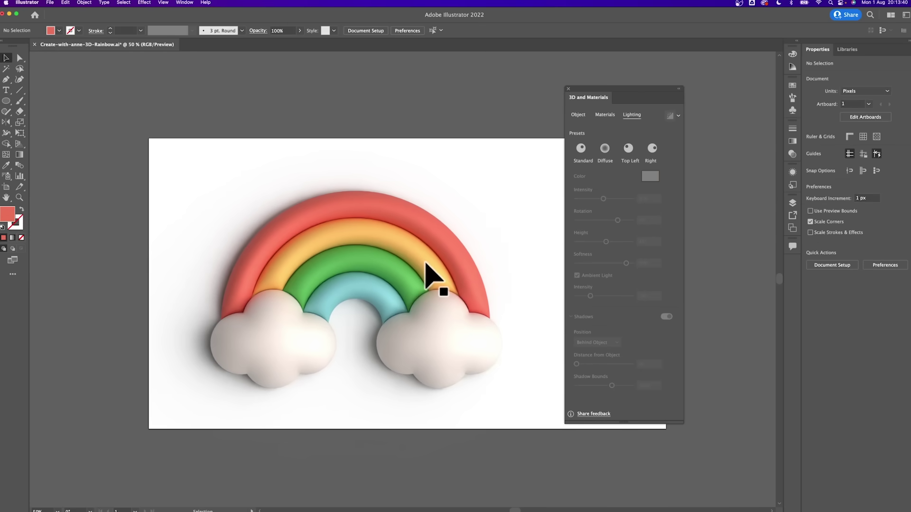
key("super+1")
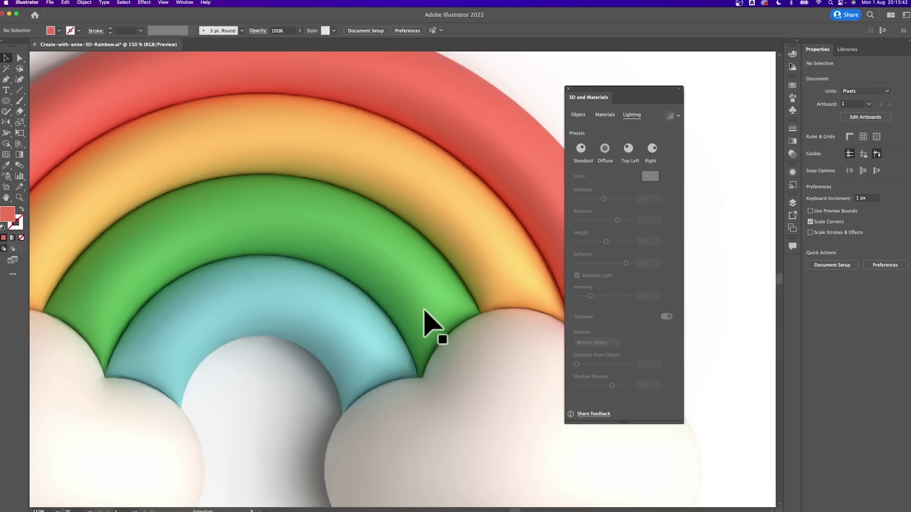
key("super+equal")
left_click_drag(470, 390, 309, 193)
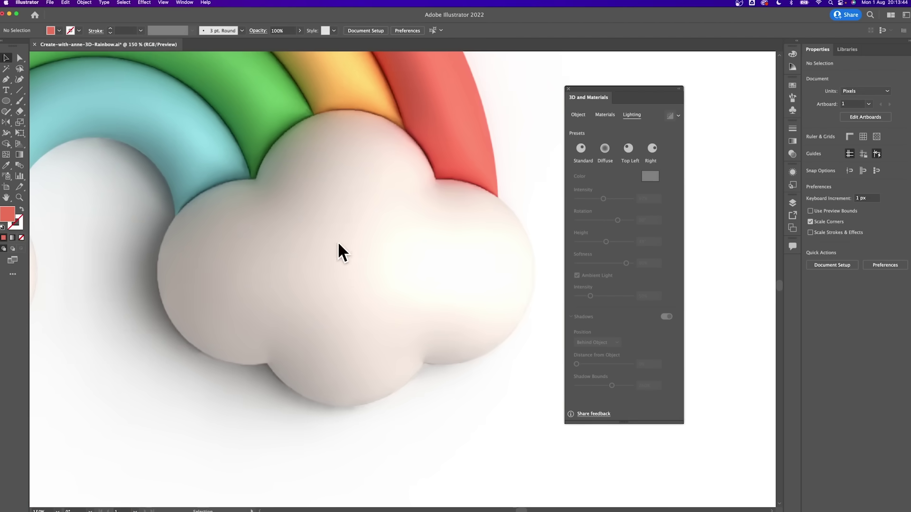
left_click_drag(186, 178, 372, 311)
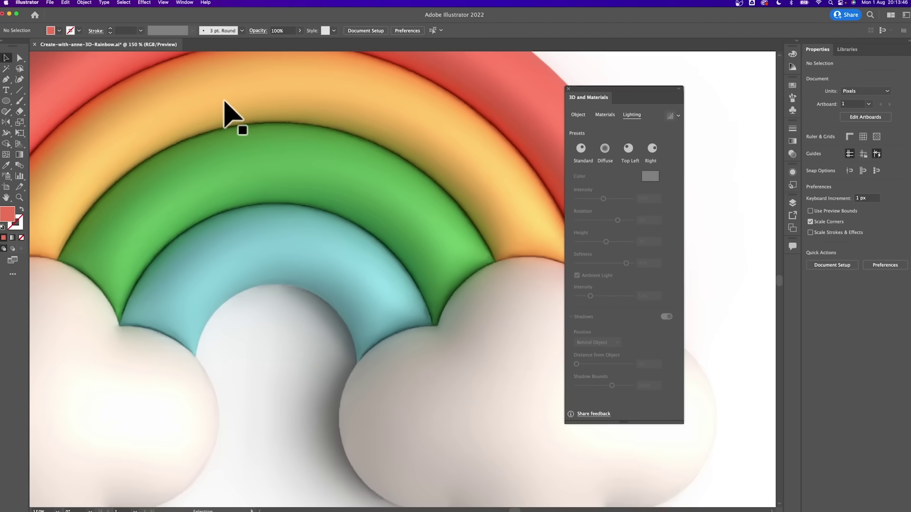
left_click_drag(289, 152, 303, 172)
key("super+minus")
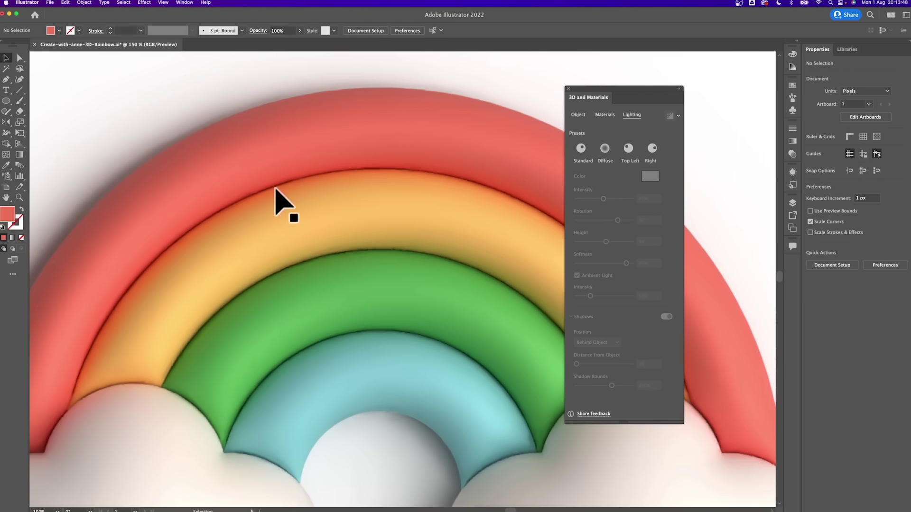
key("super+minus")
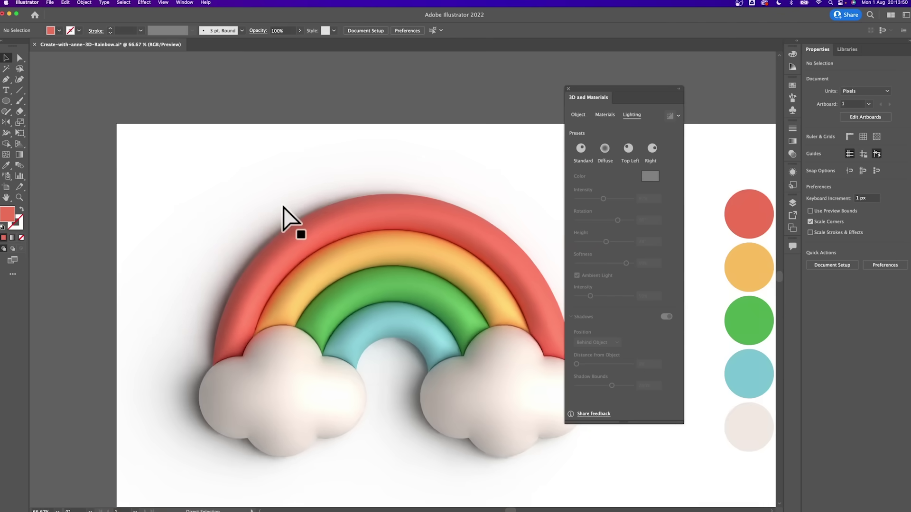
left_click_drag(283, 208, 187, 109)
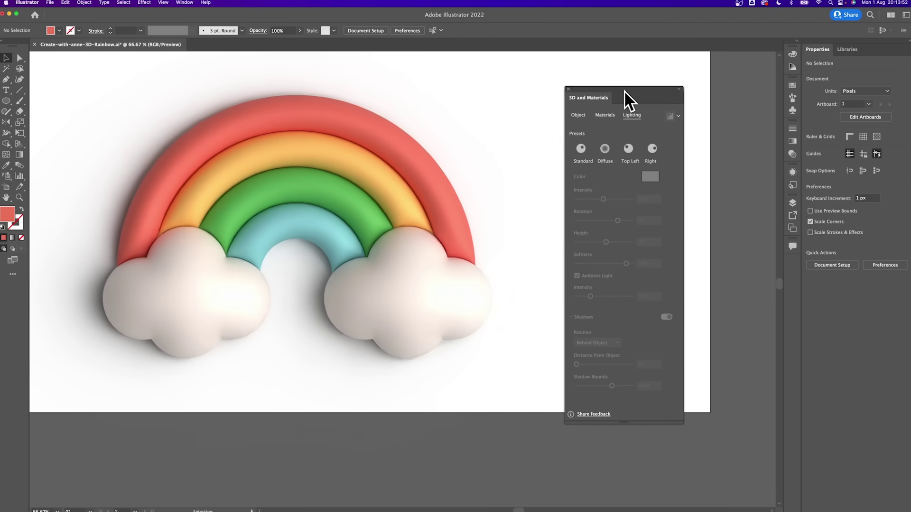
left_click_drag(624, 90, 691, 87)
left_click_drag(483, 114, 502, 175)
left_click(370, 201)
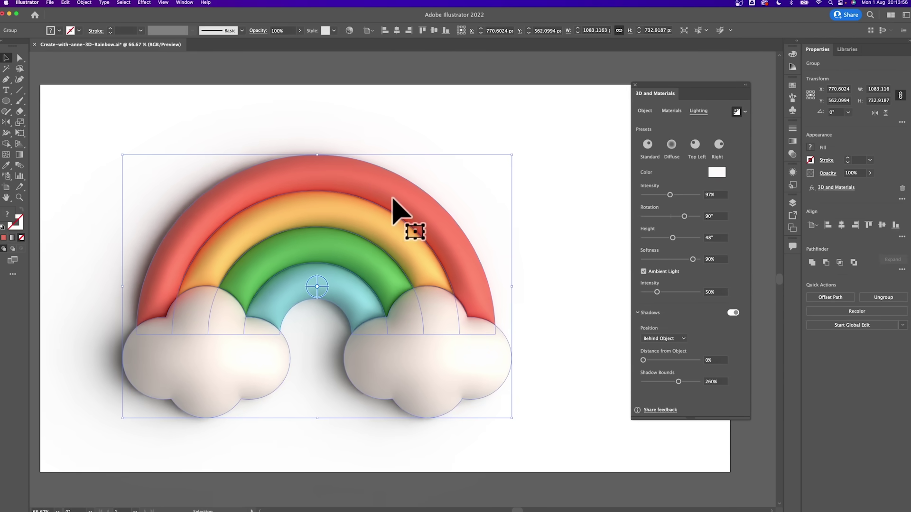
- Recolour the outer red arch magenta (EA57E6) inside the group and let the render update
double_click(360, 197)
left_click(200, 204)
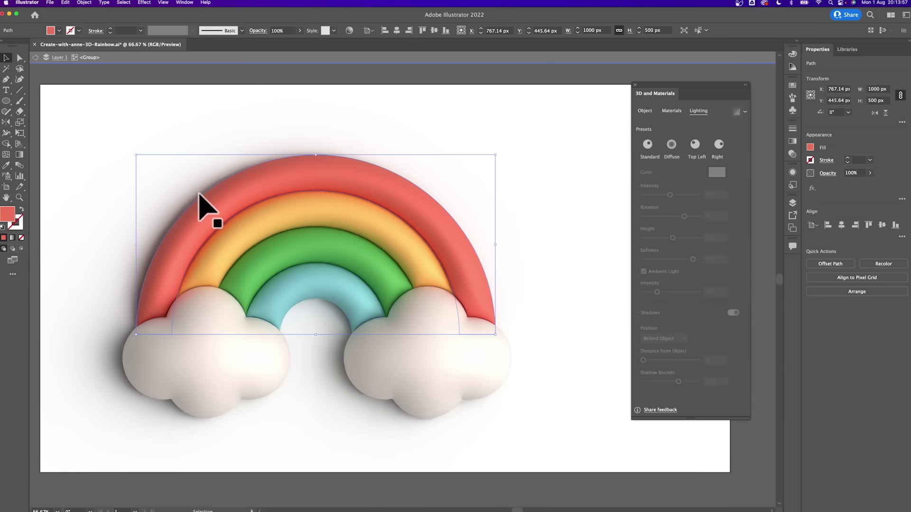
double_click(11, 218)
left_click(669, 313)
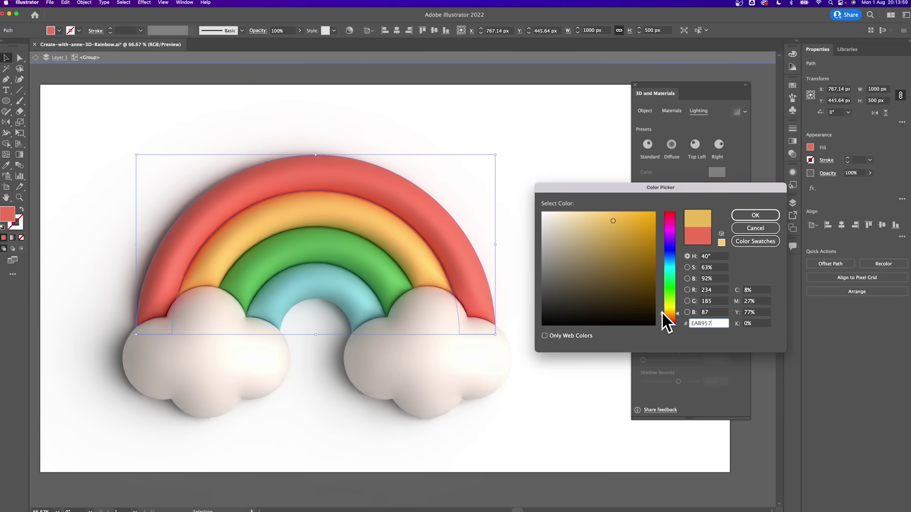
left_click(670, 230)
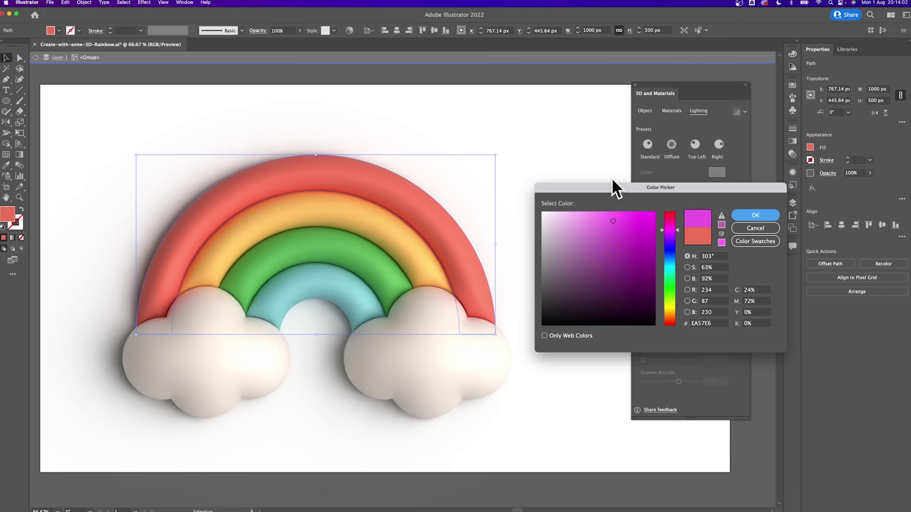
left_click(755, 215)
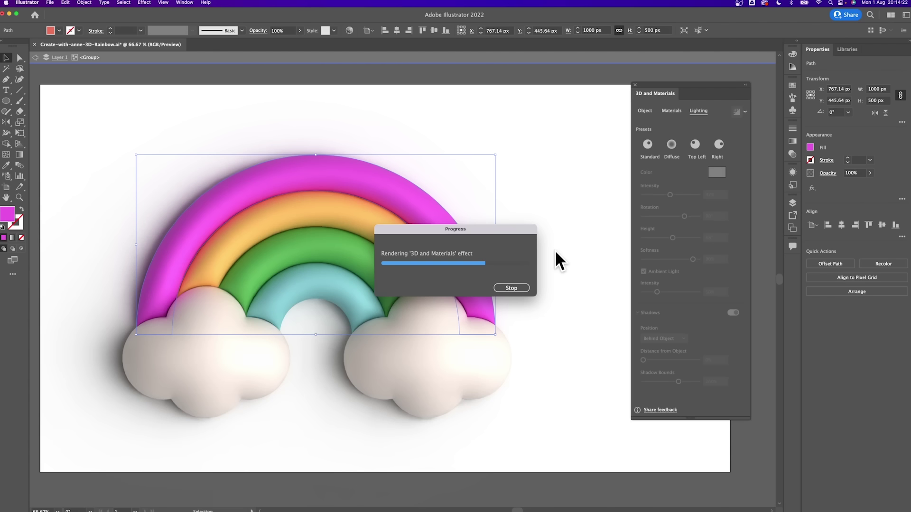
left_click_drag(489, 232, 628, 216)
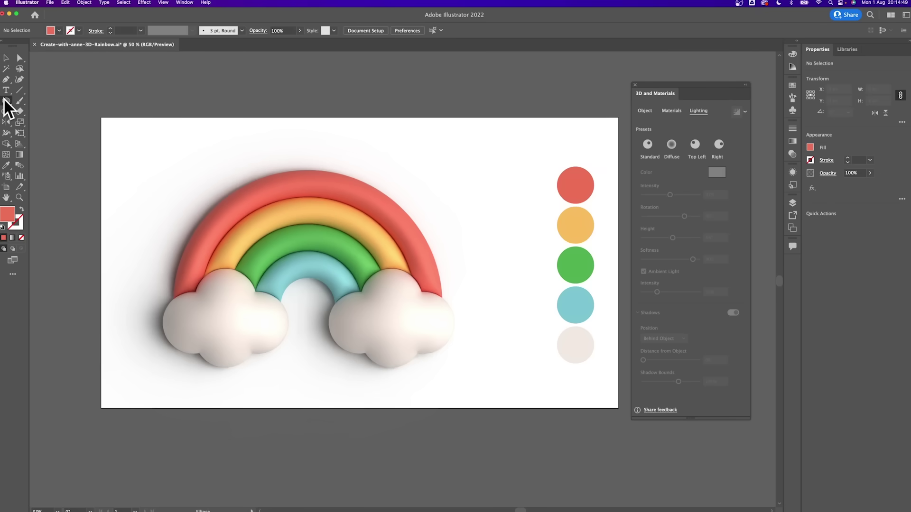
- Draw a rectangle across the artboard, send it to back, and fill it with the off-white swatch
left_click(7, 107)
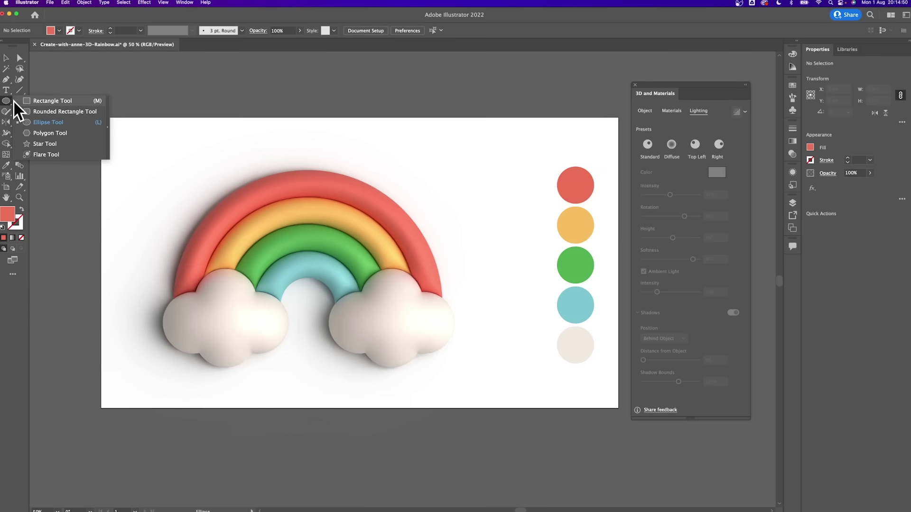
left_click(47, 97)
left_click_drag(112, 122, 536, 402)
key("super+shift+bracketleft")
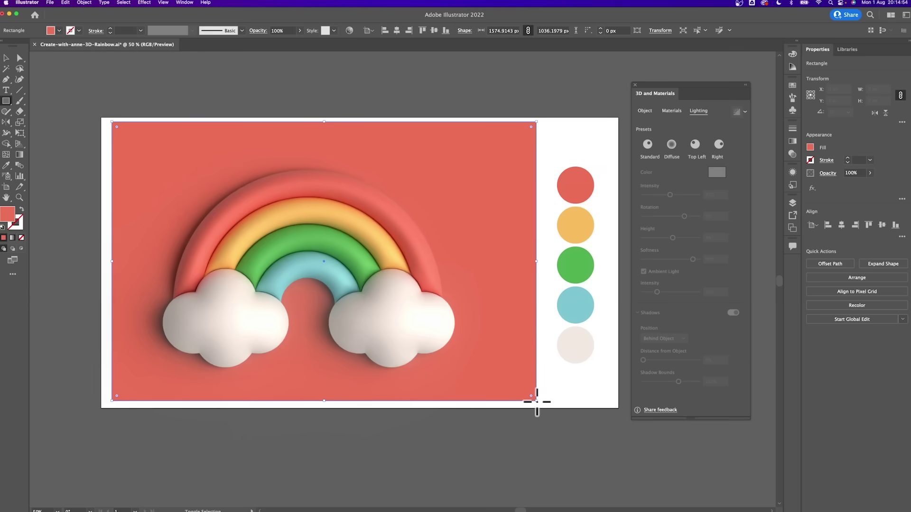
key("i")
left_click(571, 347)
key("v")
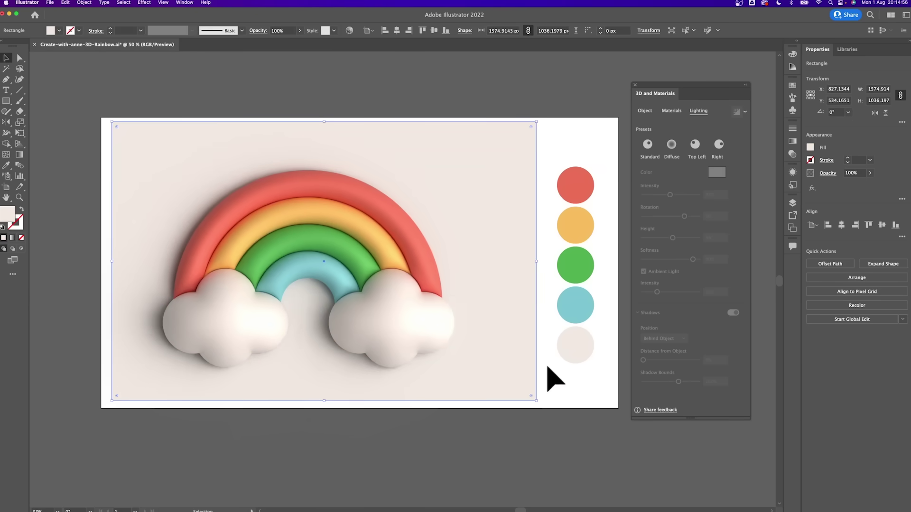